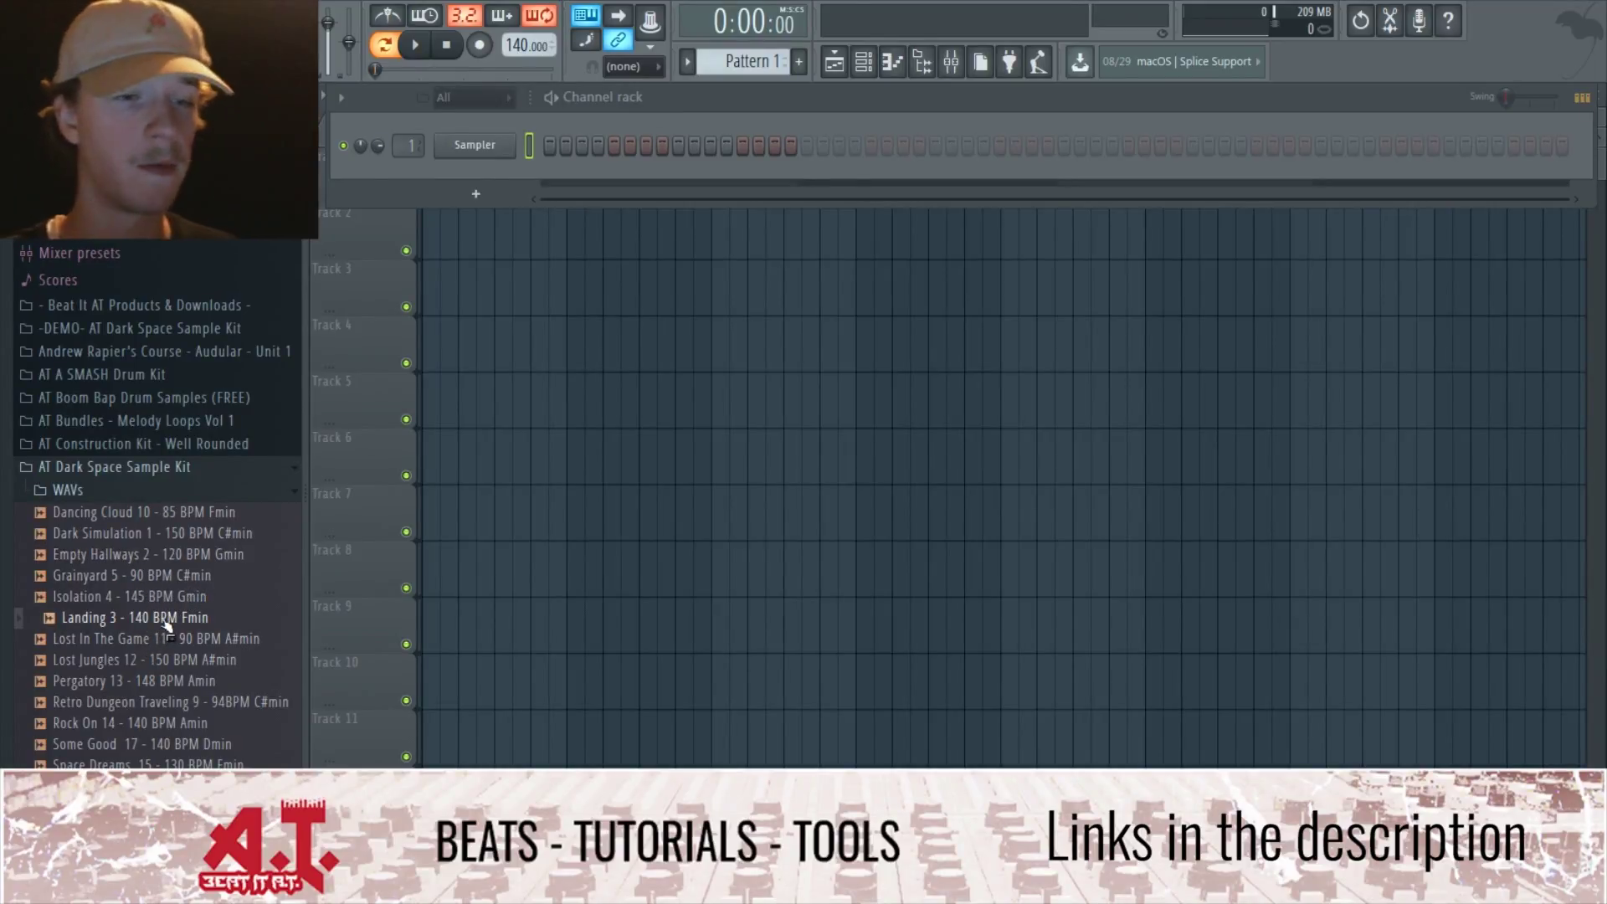
- Drag the 'Landing 3 - 140 BPM Fmin' loop into the playlist on Track 5
{"action": "left_click_drag", "start_coordinate": [168, 624], "coordinate": [569, 406]}
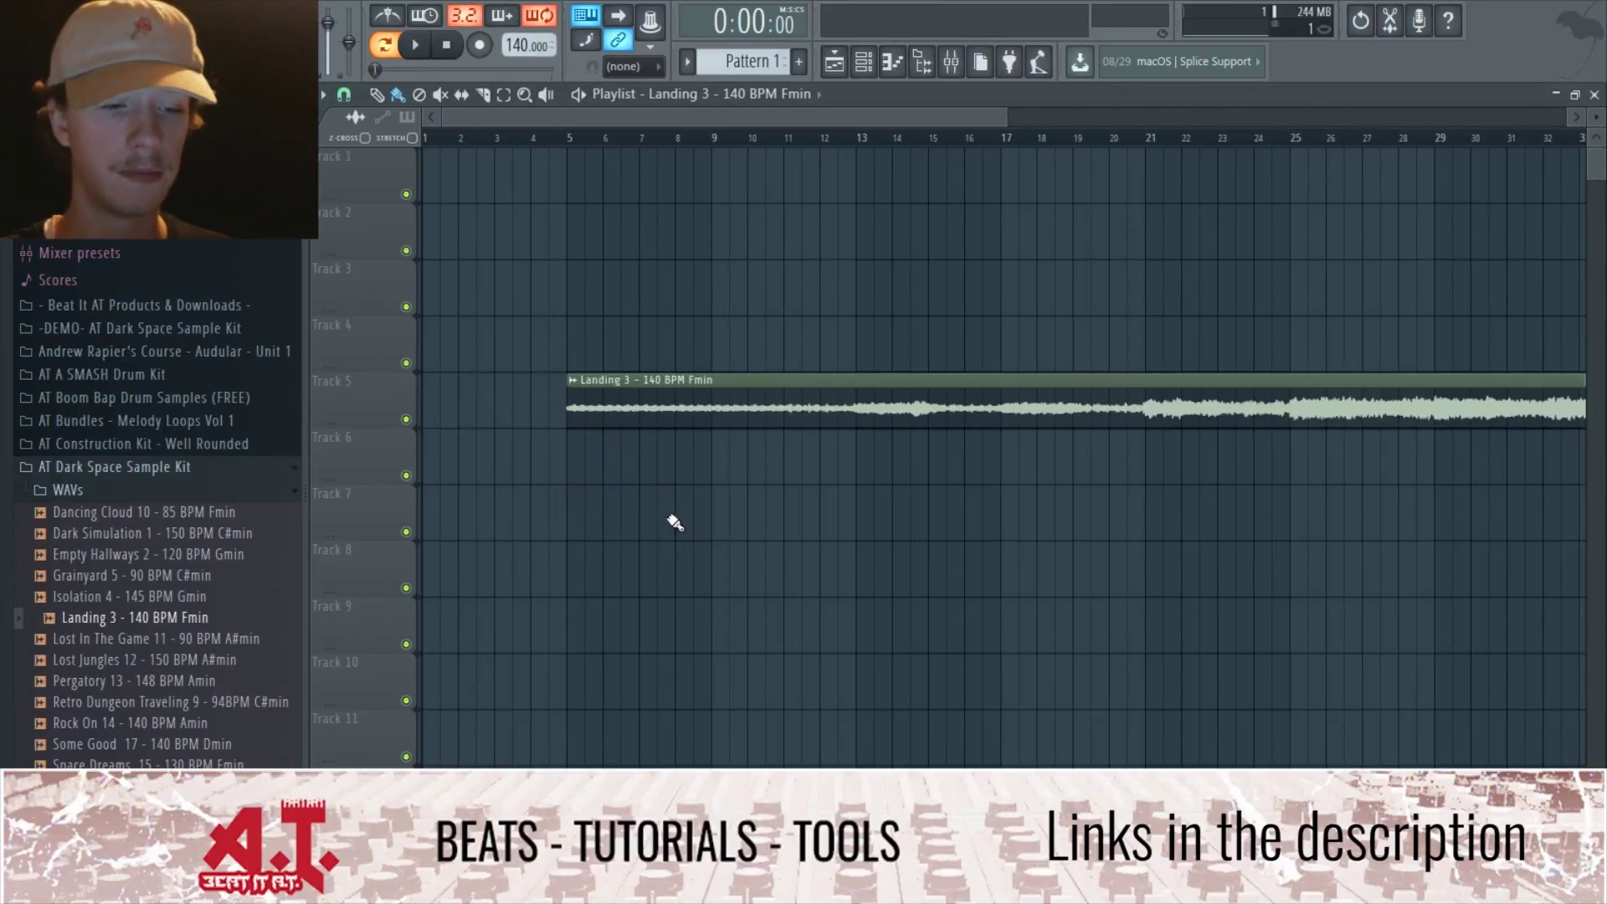
- Replace the Landing 3 clip with 'Grainyard 5 - 90 BPM C#min' at Track 1, bar 1, and open its channel settings
{"action": "left_click_drag", "start_coordinate": [727, 398], "coordinate": [584, 173]}
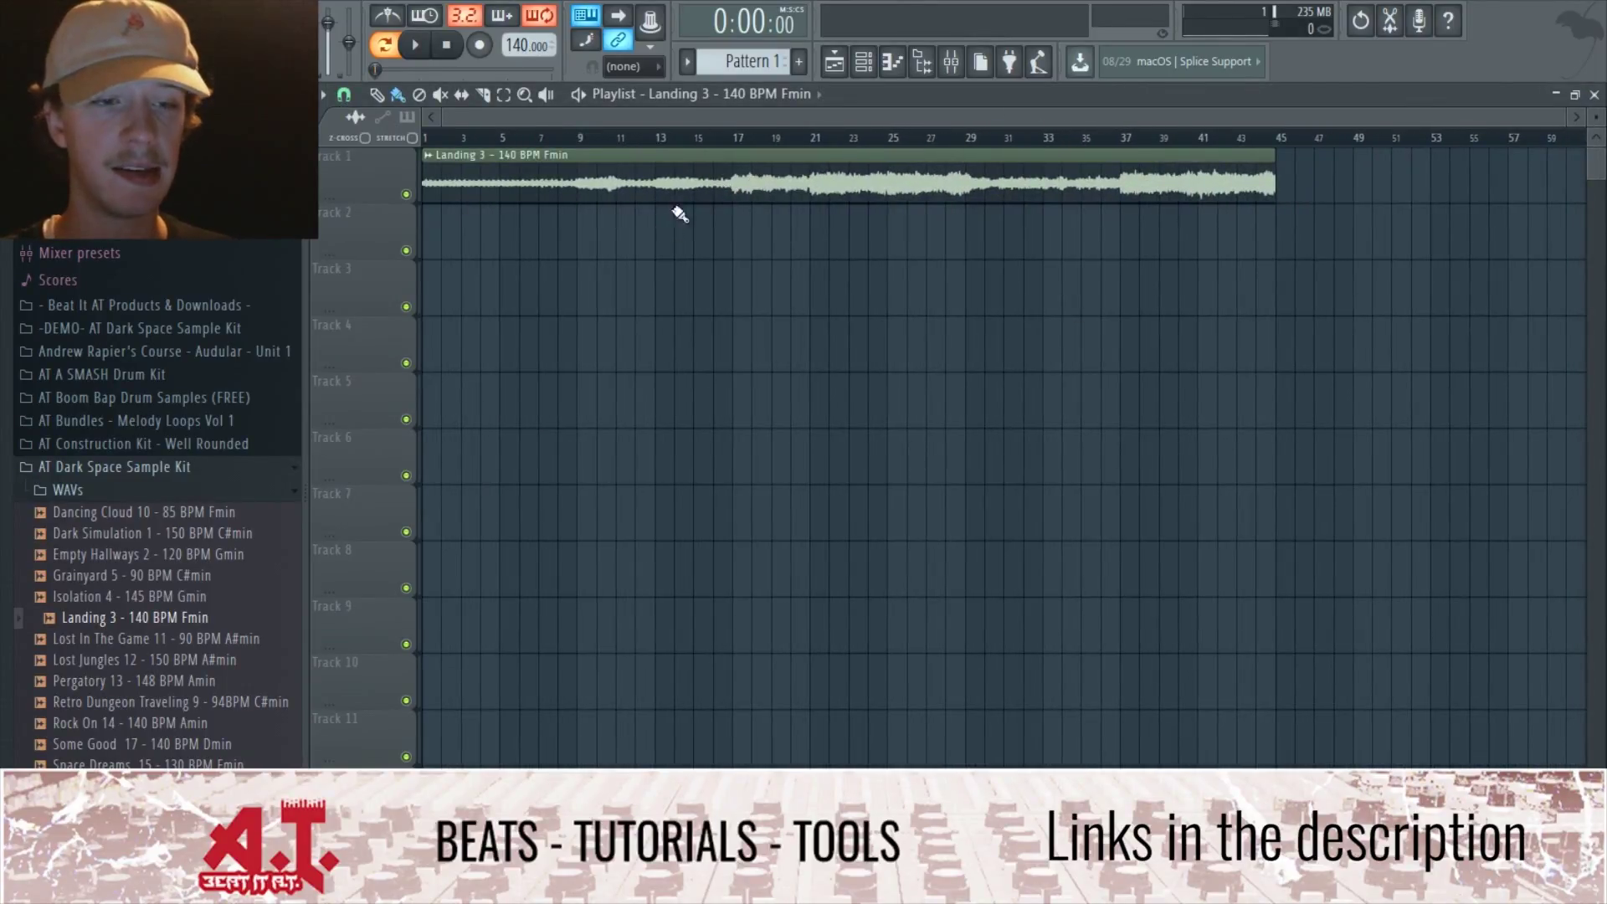
{"action": "right_click", "coordinate": [686, 187]}
{"action": "left_click", "coordinate": [185, 578]}
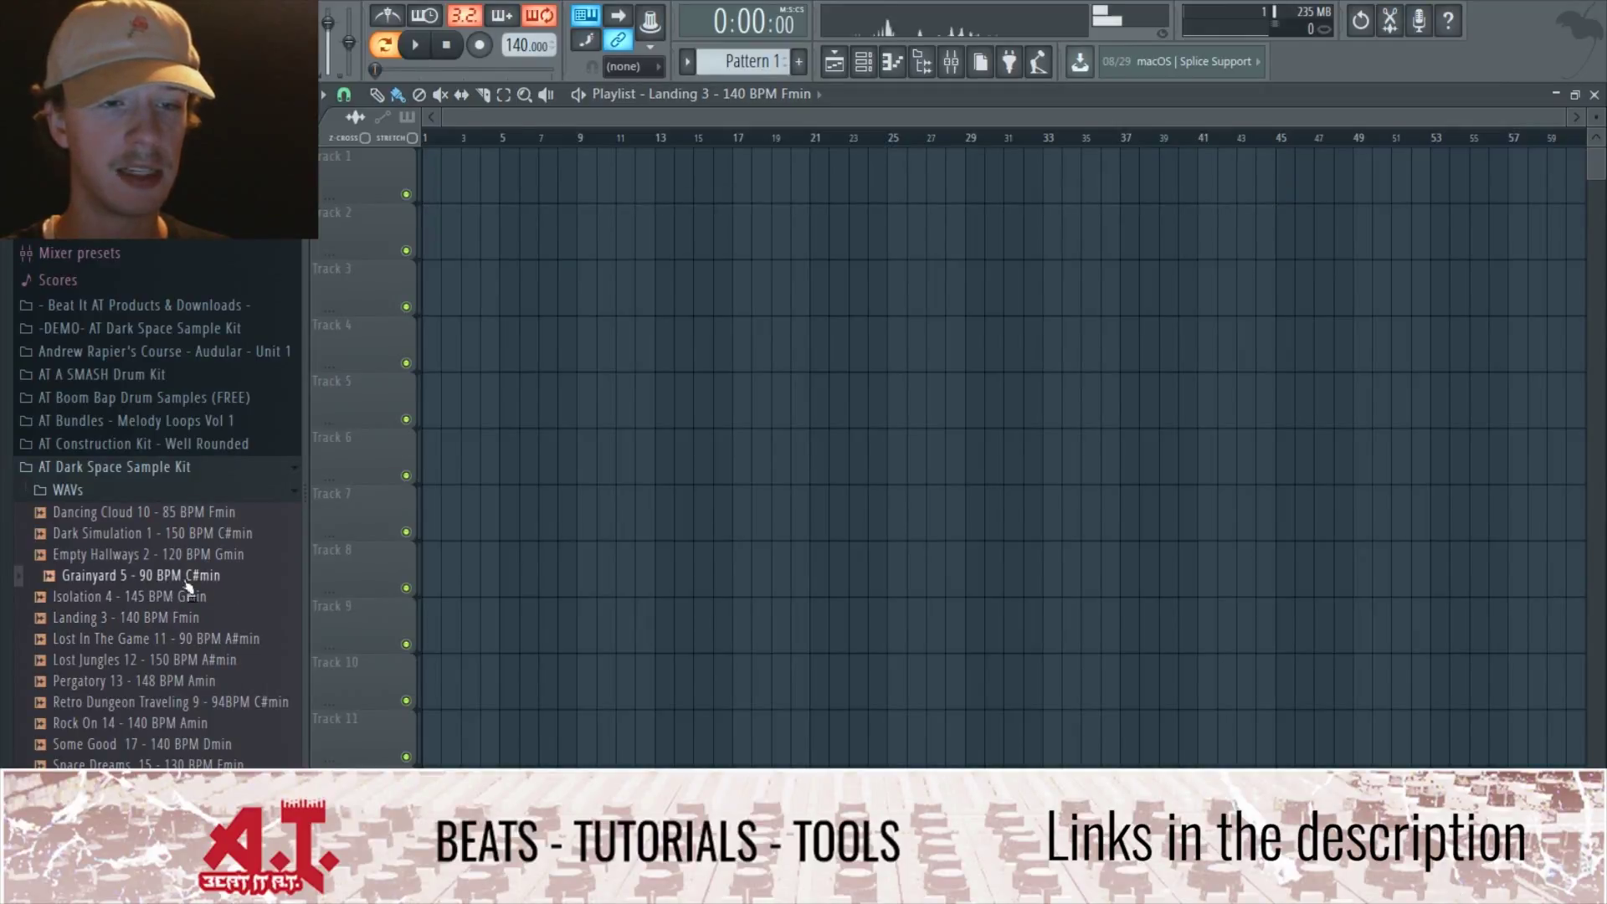
{"action": "left_click_drag", "start_coordinate": [187, 588], "coordinate": [509, 184]}
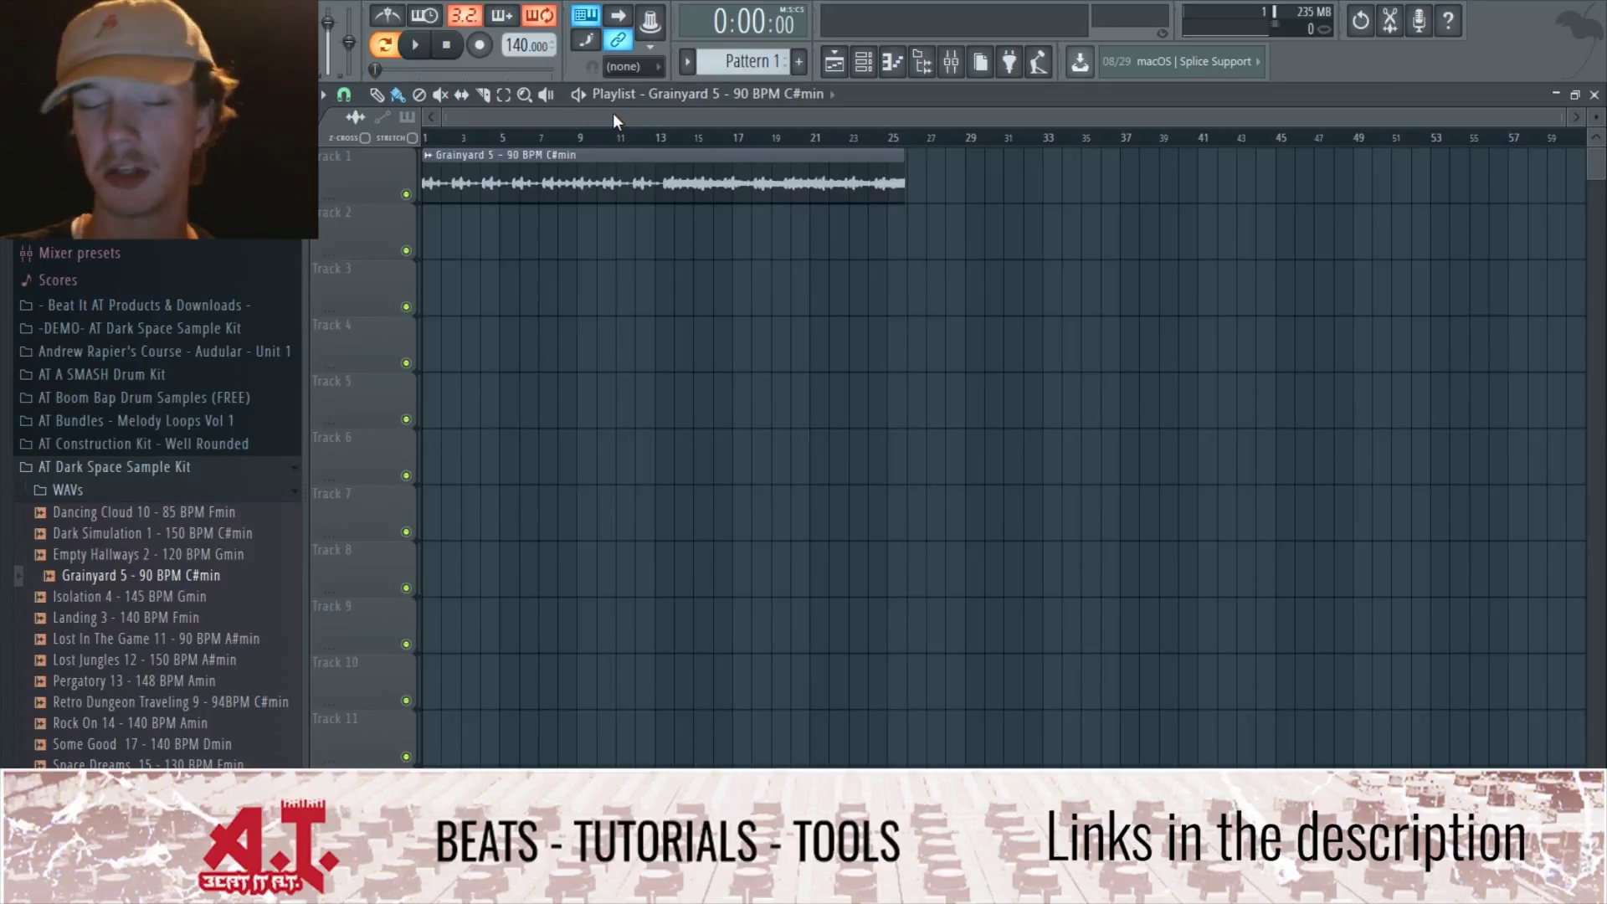
{"action": "double_click", "coordinate": [745, 185]}
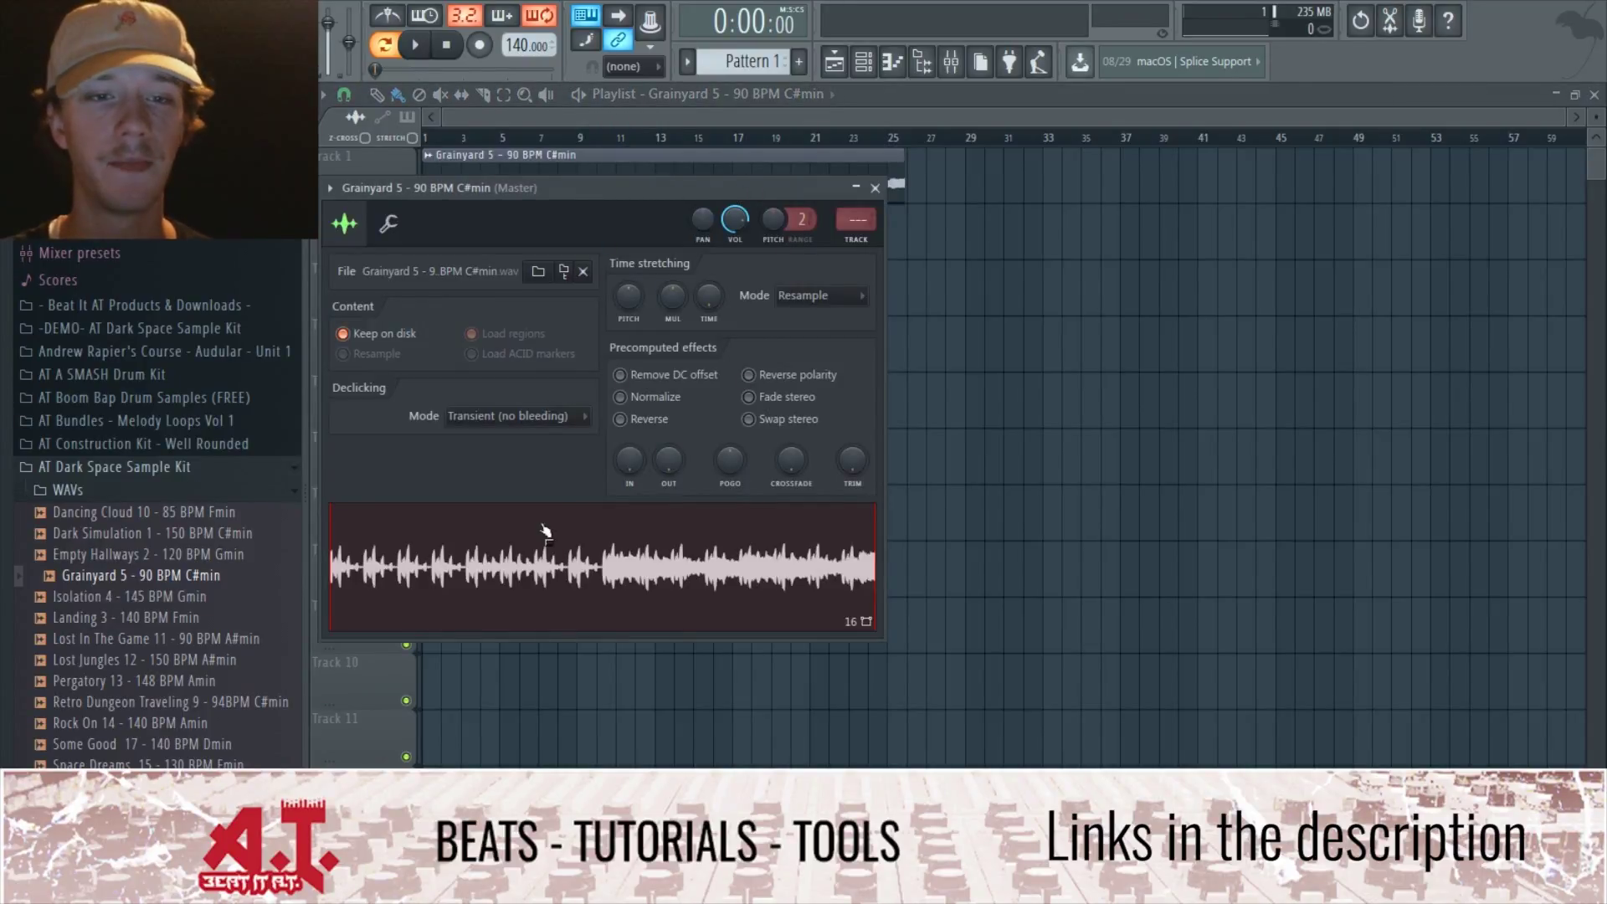
- Load the Grainyard 5 sample into Edison through the channel waveform's Edit option
{"action": "right_click", "coordinate": [560, 553]}
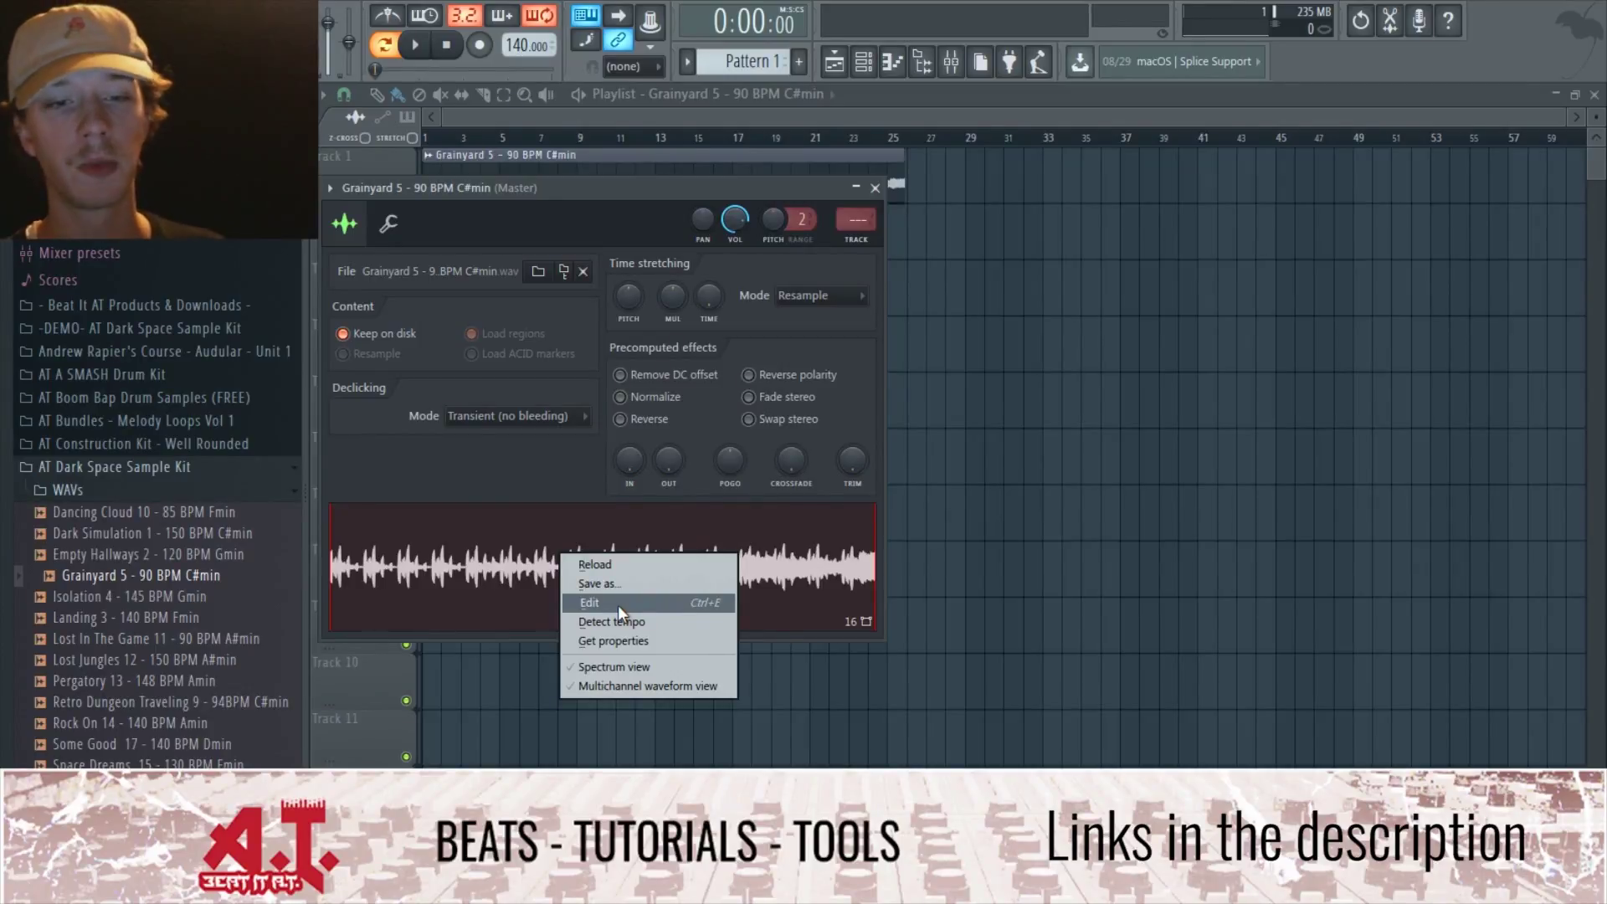
{"action": "left_click", "coordinate": [617, 603]}
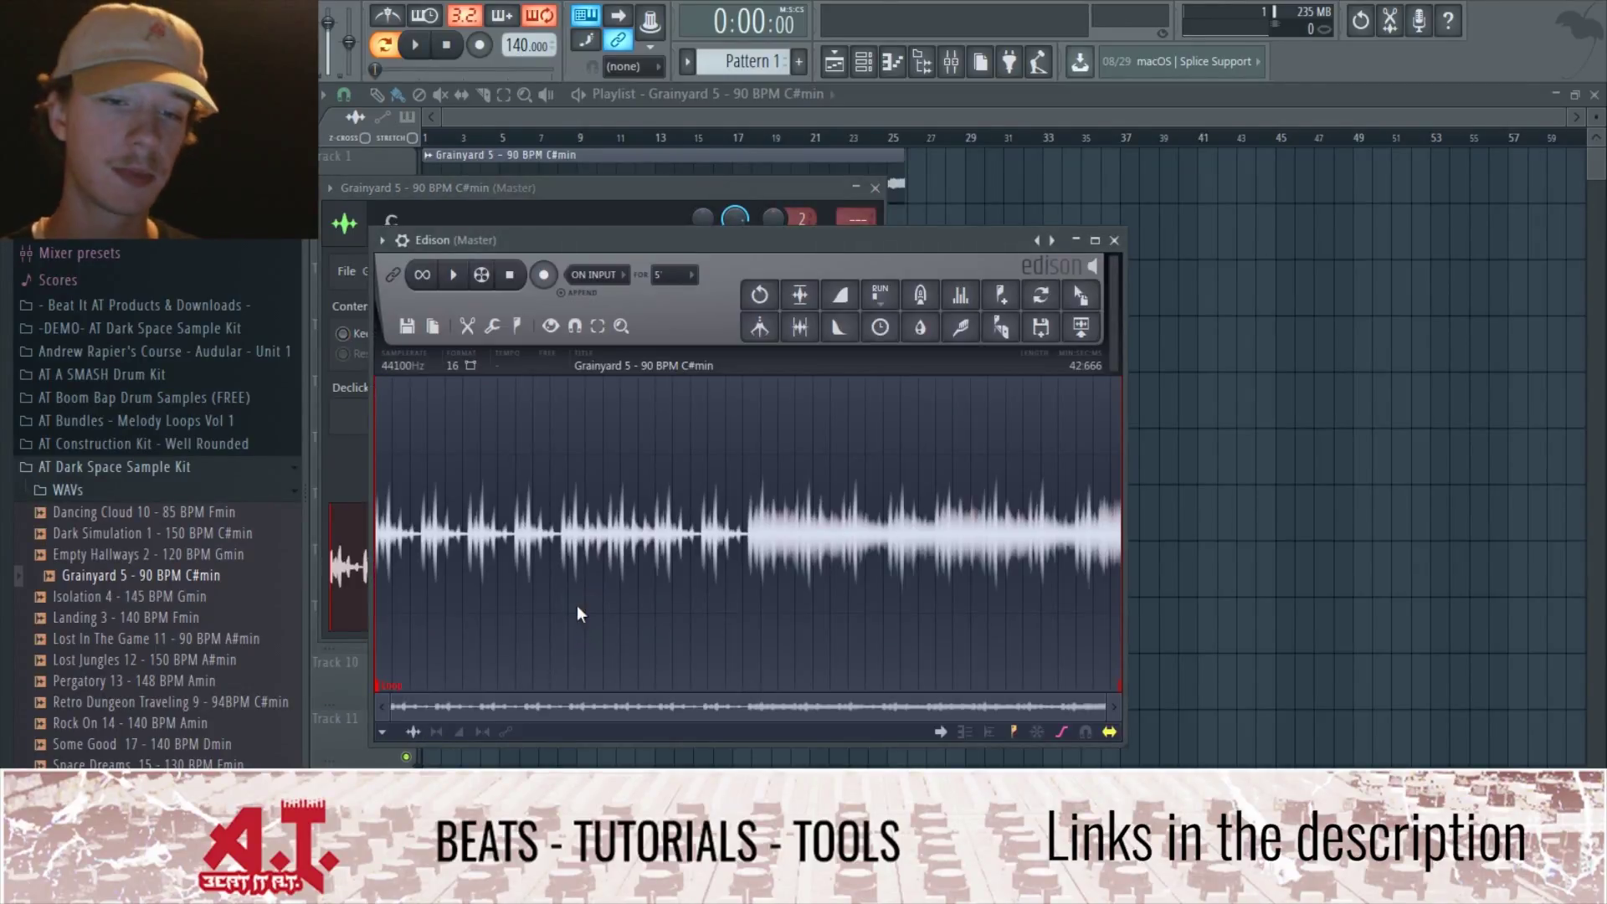
{"action": "right_click", "coordinate": [577, 613]}
{"action": "mouse_move", "coordinate": [606, 674]}
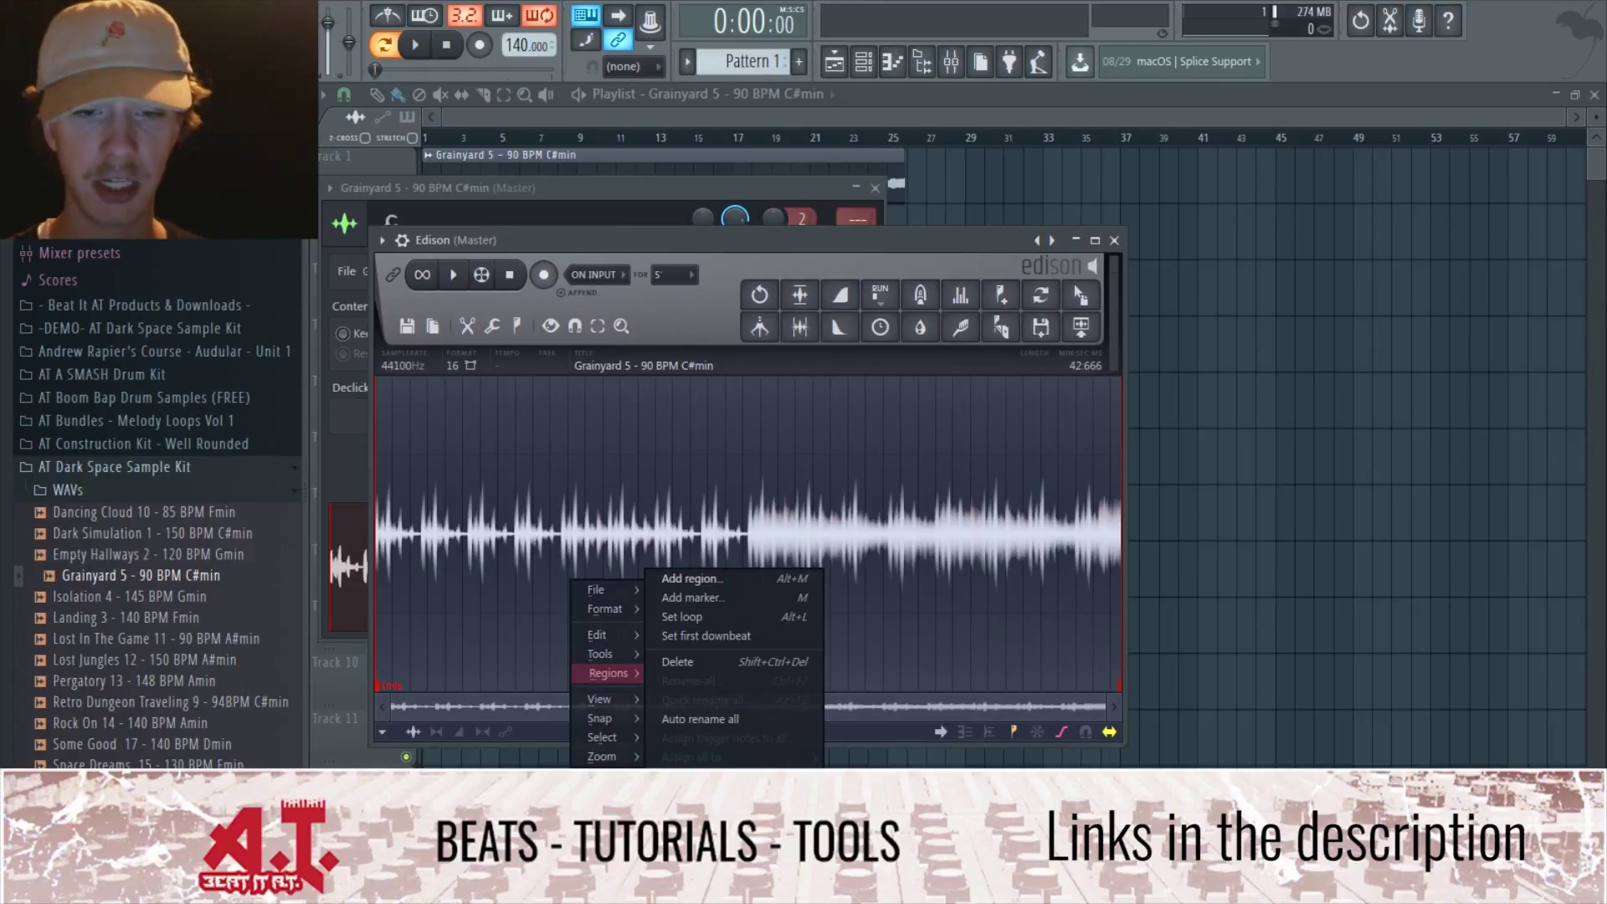
{"action": "key", "text": "Escape"}
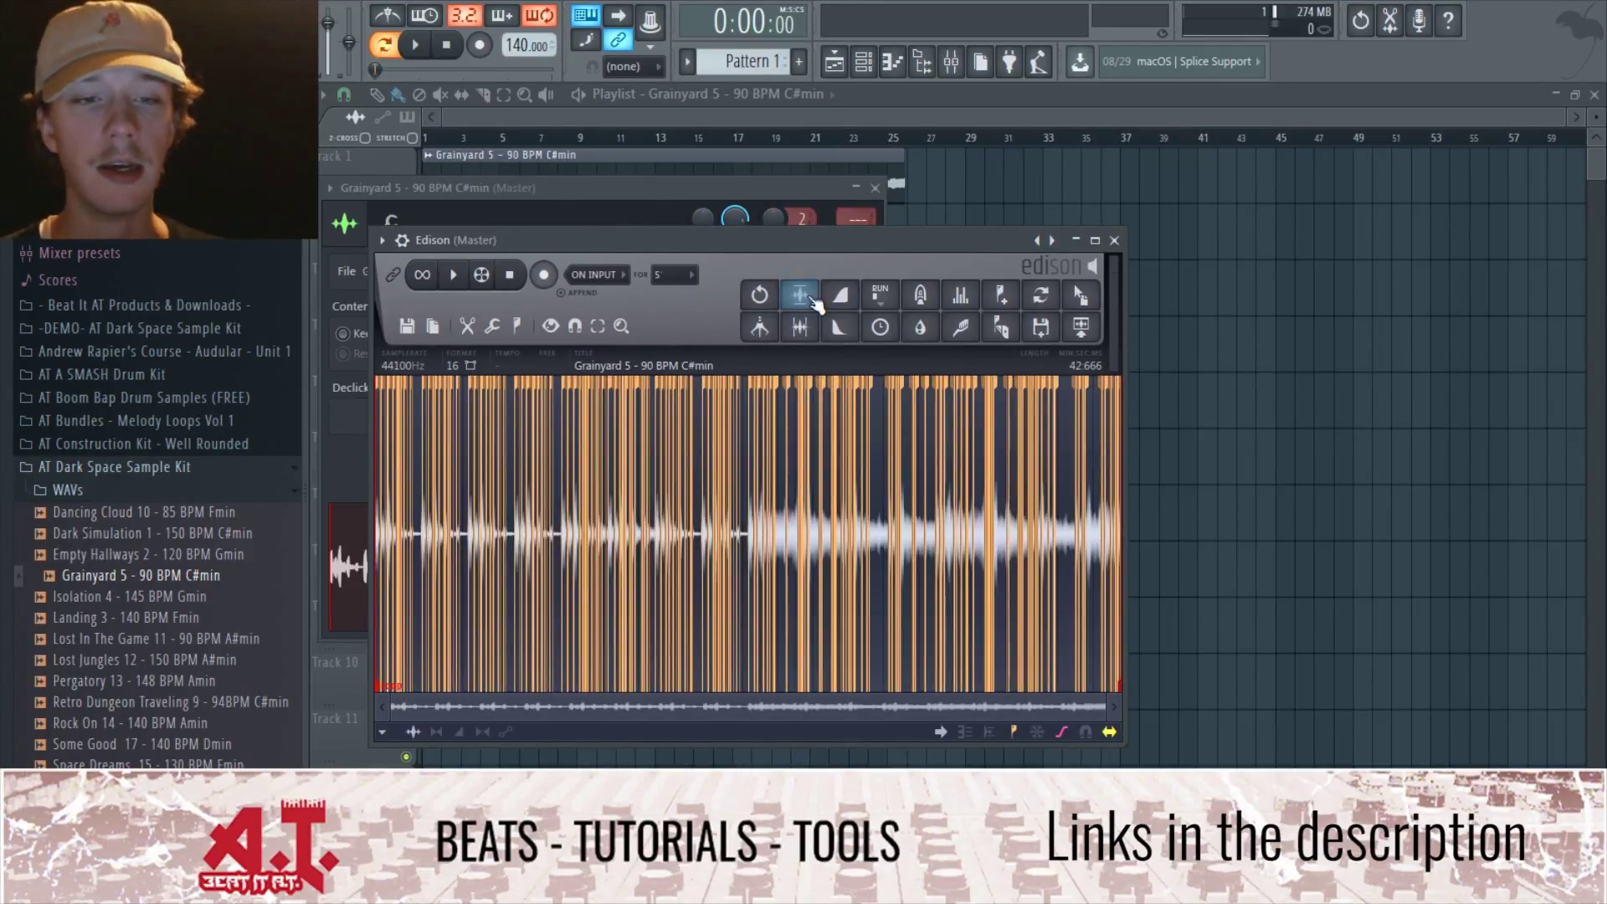
- Zoom the Edison waveform in and out to read pitch labels like C#5, F#4 and B4
{"action": "scroll", "coordinate": [669, 445], "scroll_direction": "up", "scroll_amount": 2}
{"action": "scroll", "coordinate": [666, 445], "scroll_direction": "up", "scroll_amount": 3}
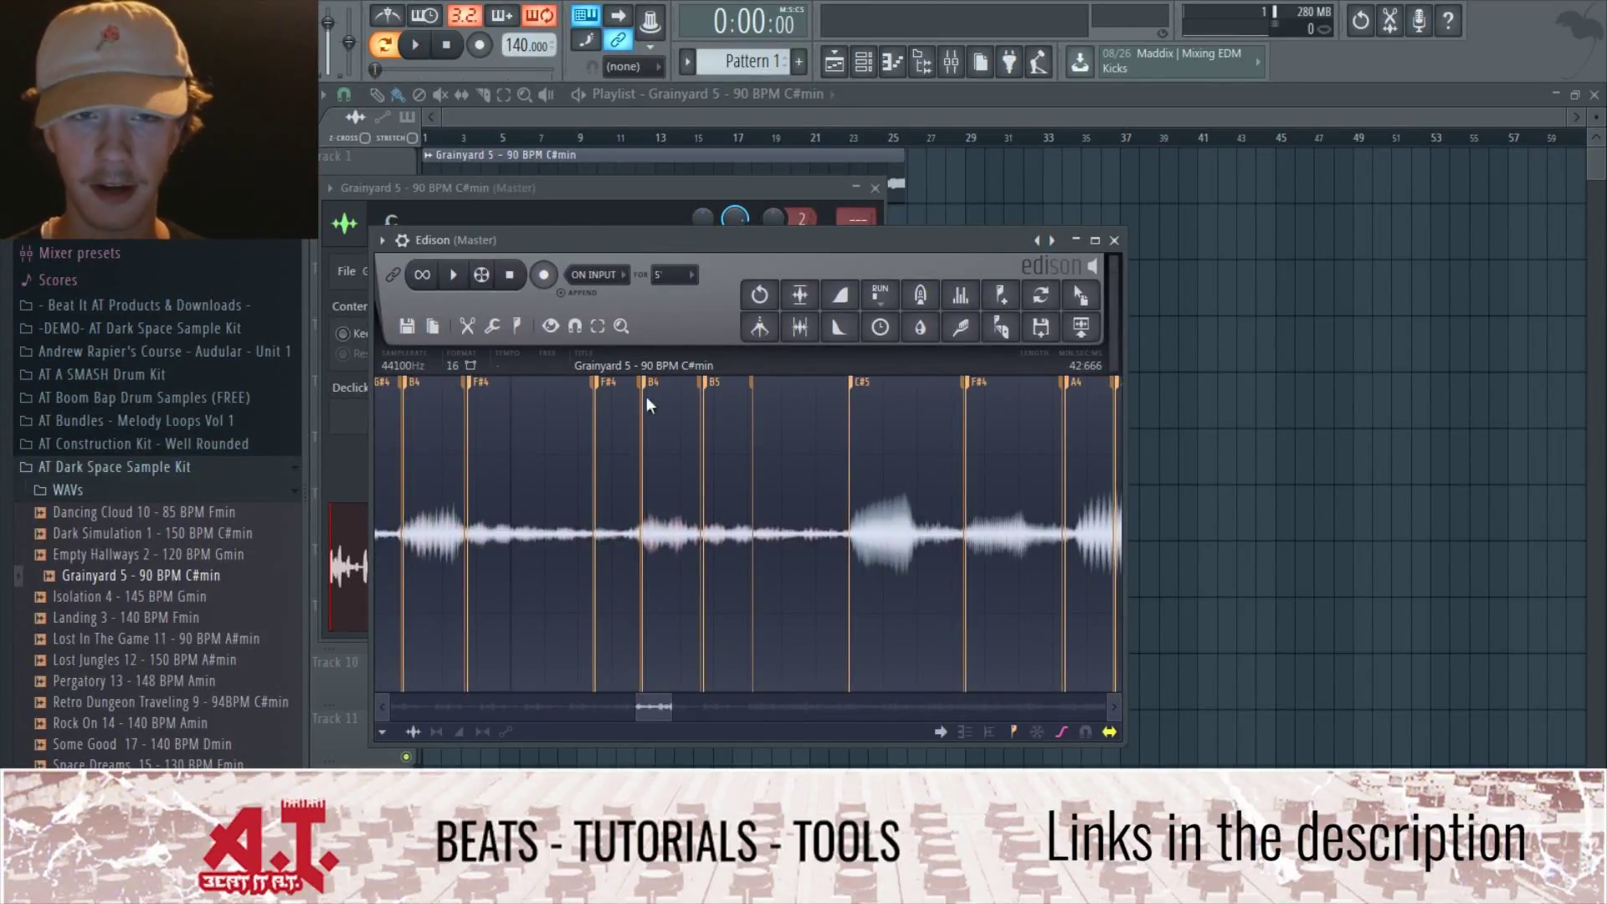
{"action": "scroll", "coordinate": [1001, 400], "scroll_direction": "down", "scroll_amount": 3}
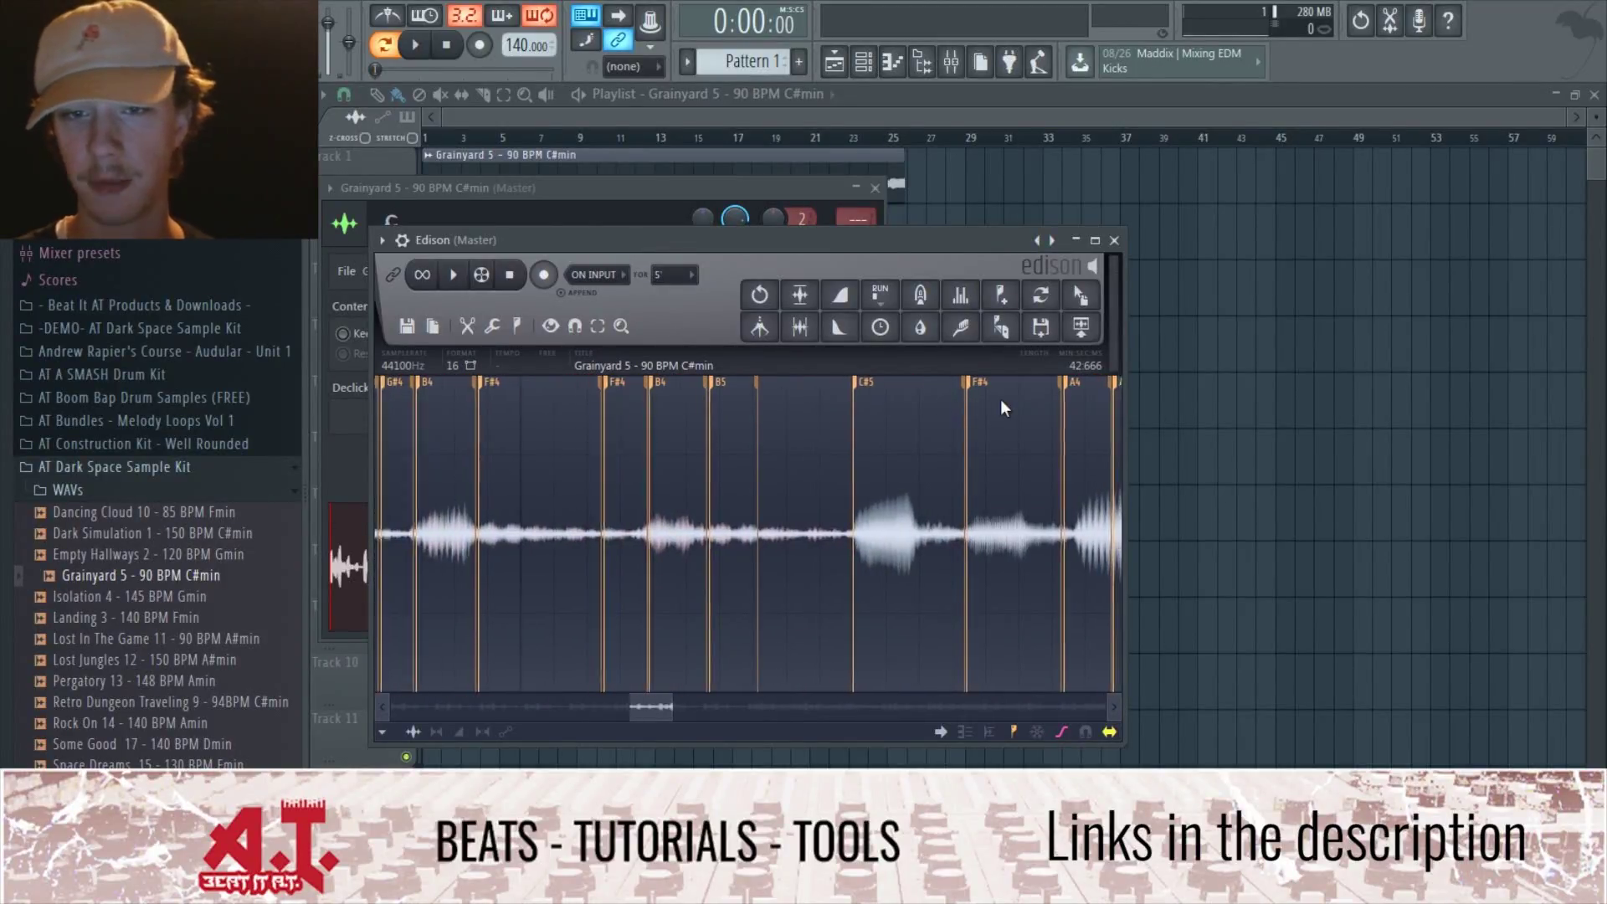
{"action": "scroll", "coordinate": [649, 470], "scroll_direction": "down", "scroll_amount": 4}
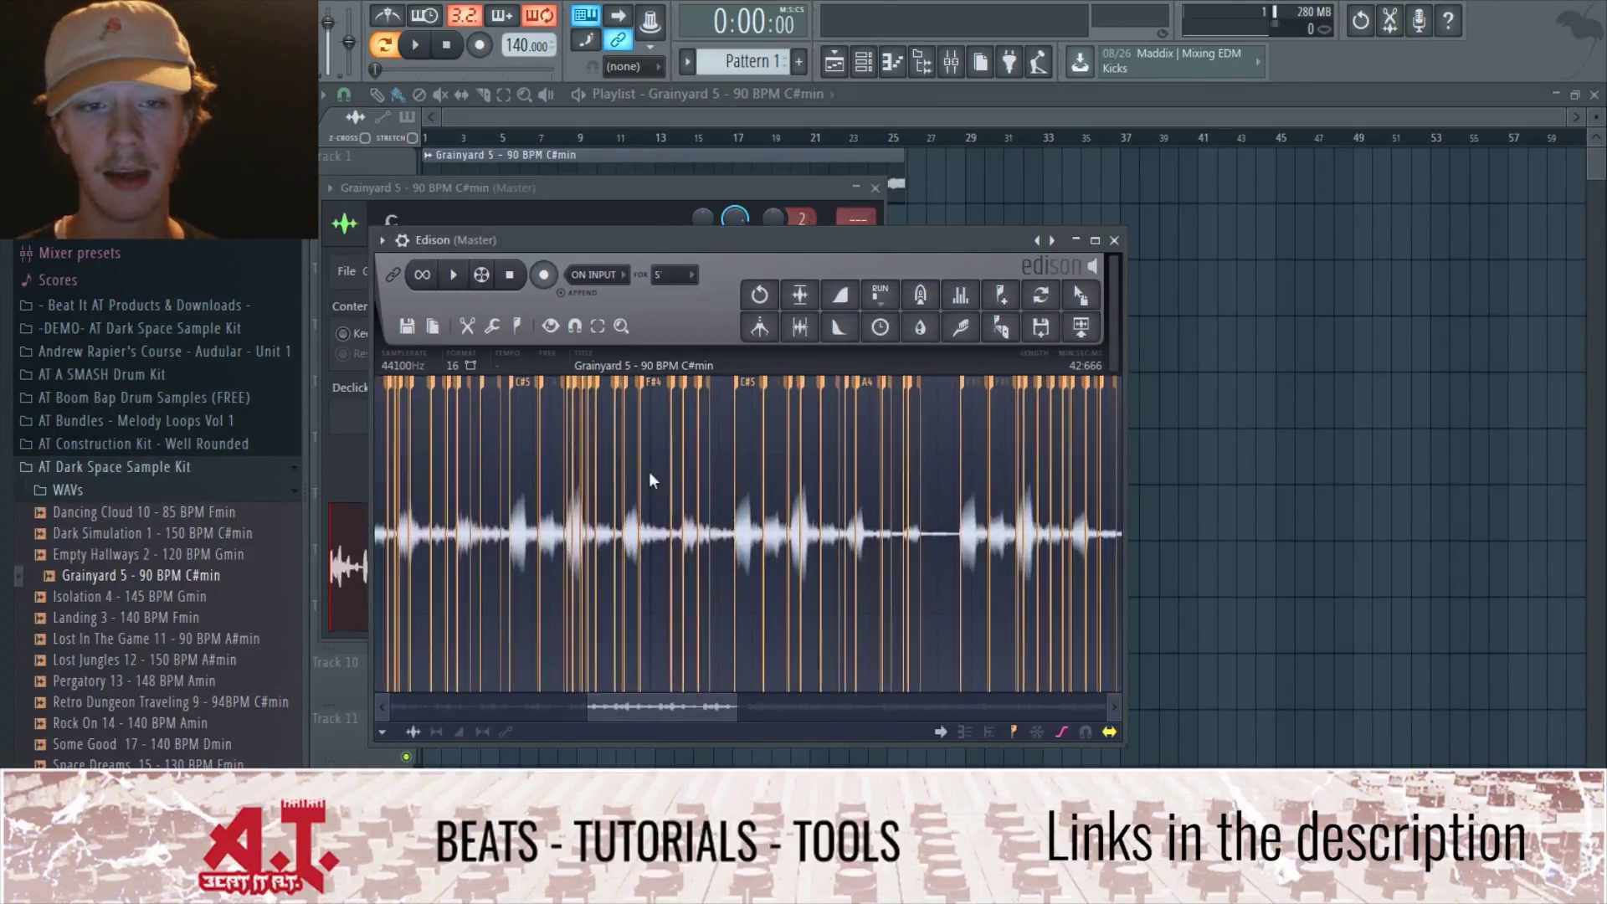
{"action": "scroll", "coordinate": [1029, 460], "scroll_direction": "up", "scroll_amount": 5}
{"action": "scroll", "coordinate": [796, 459], "scroll_direction": "up", "scroll_amount": 2}
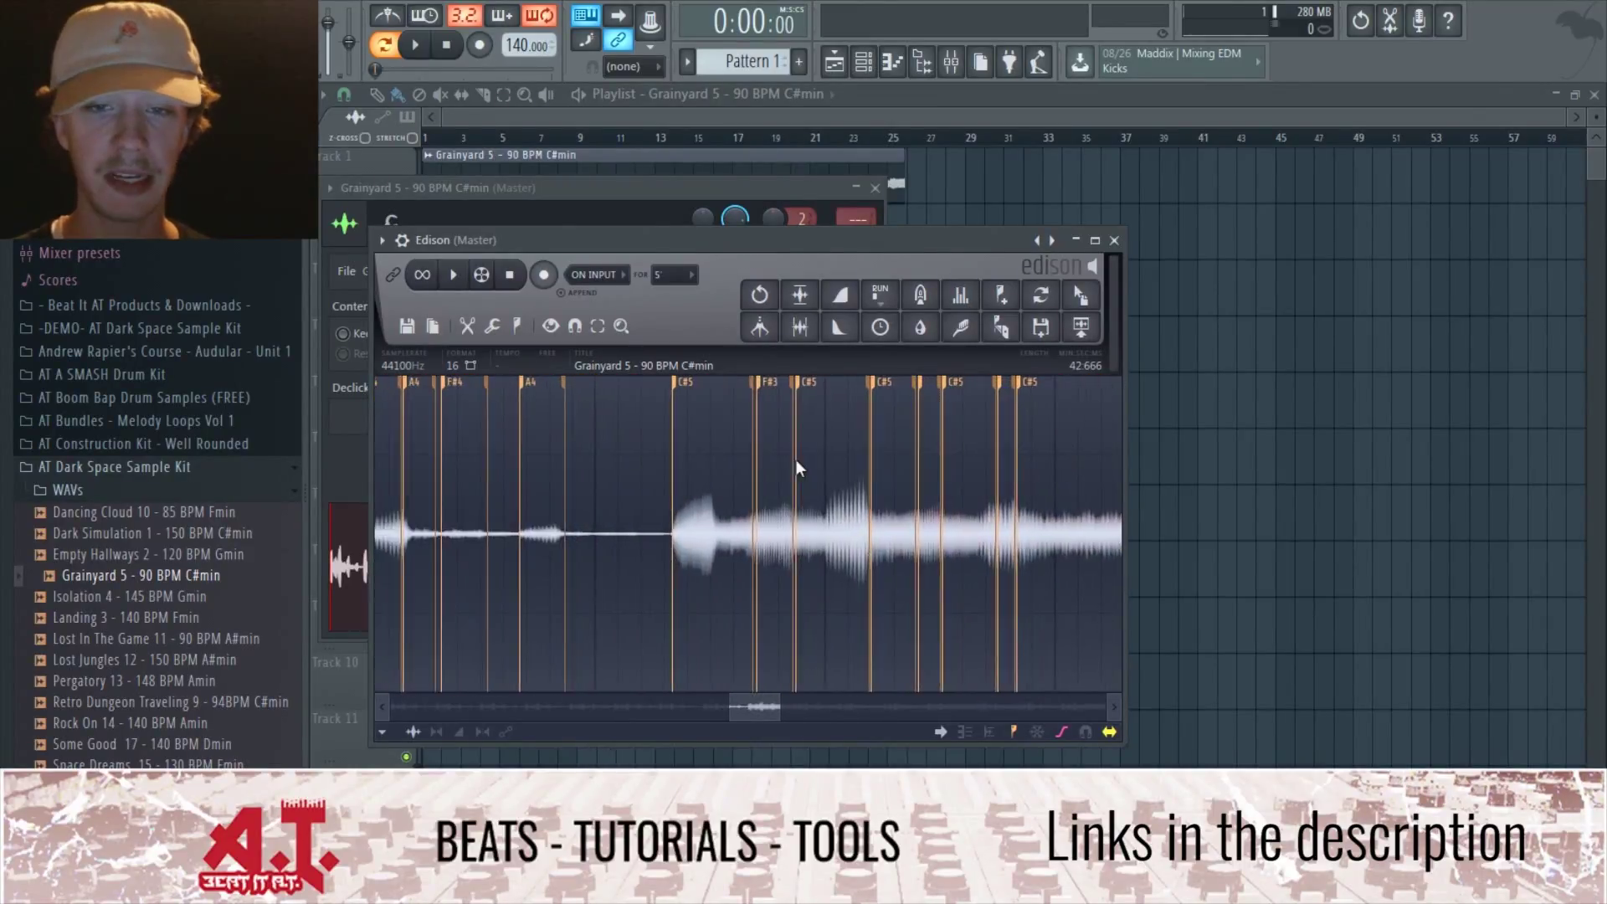
{"action": "scroll", "coordinate": [979, 429], "scroll_direction": "down", "scroll_amount": 2}
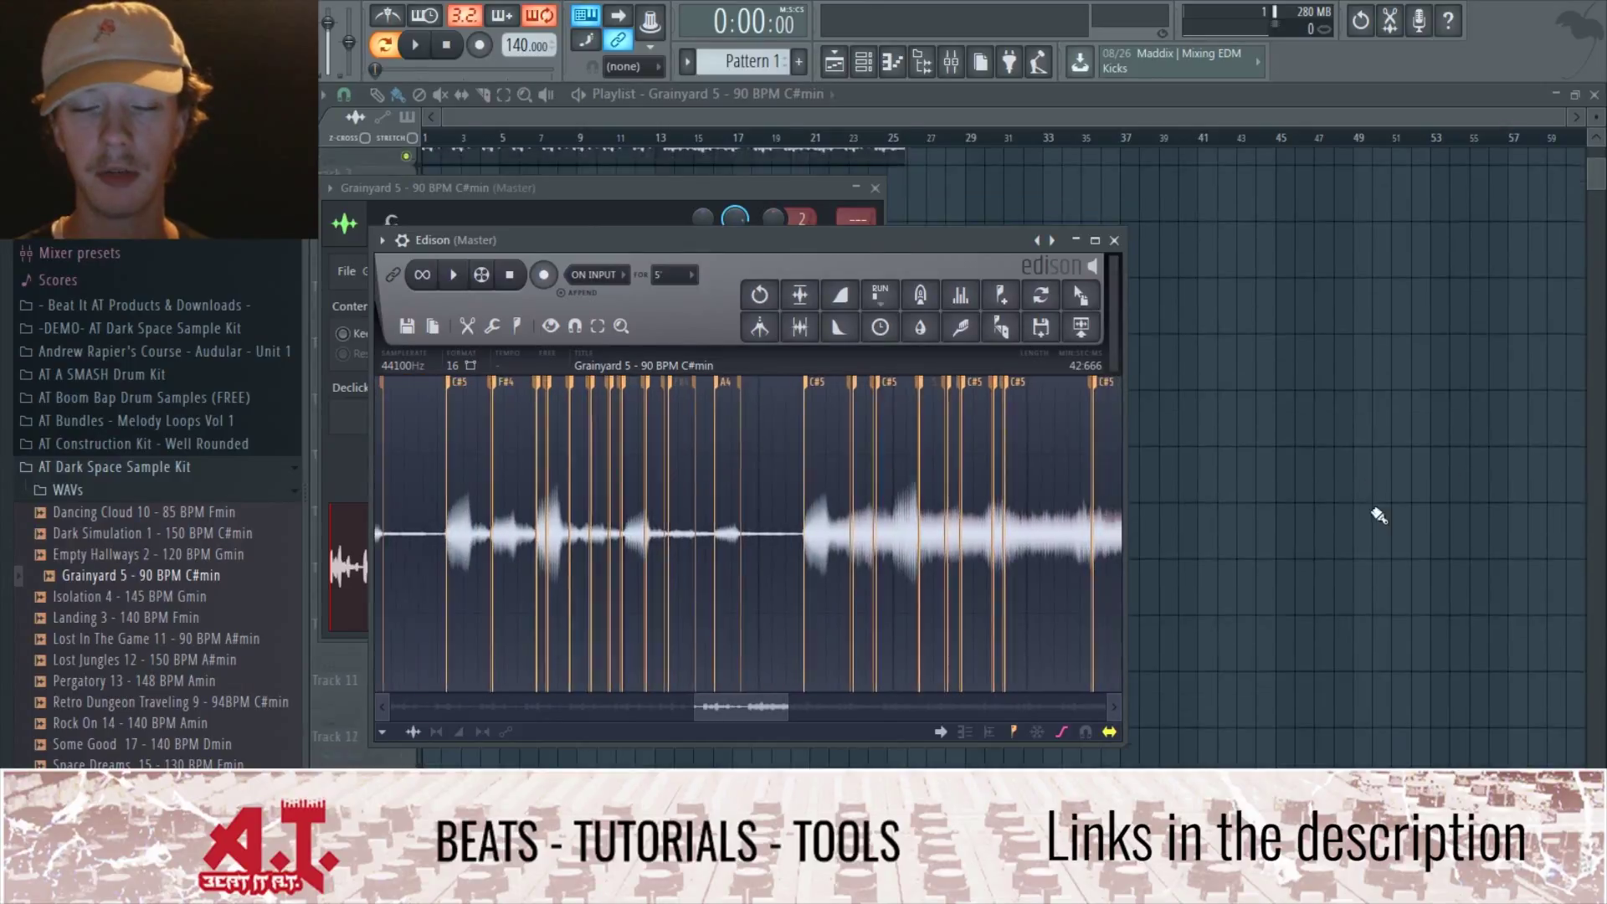
{"action": "scroll", "coordinate": [865, 492], "scroll_direction": "down", "scroll_amount": 3}
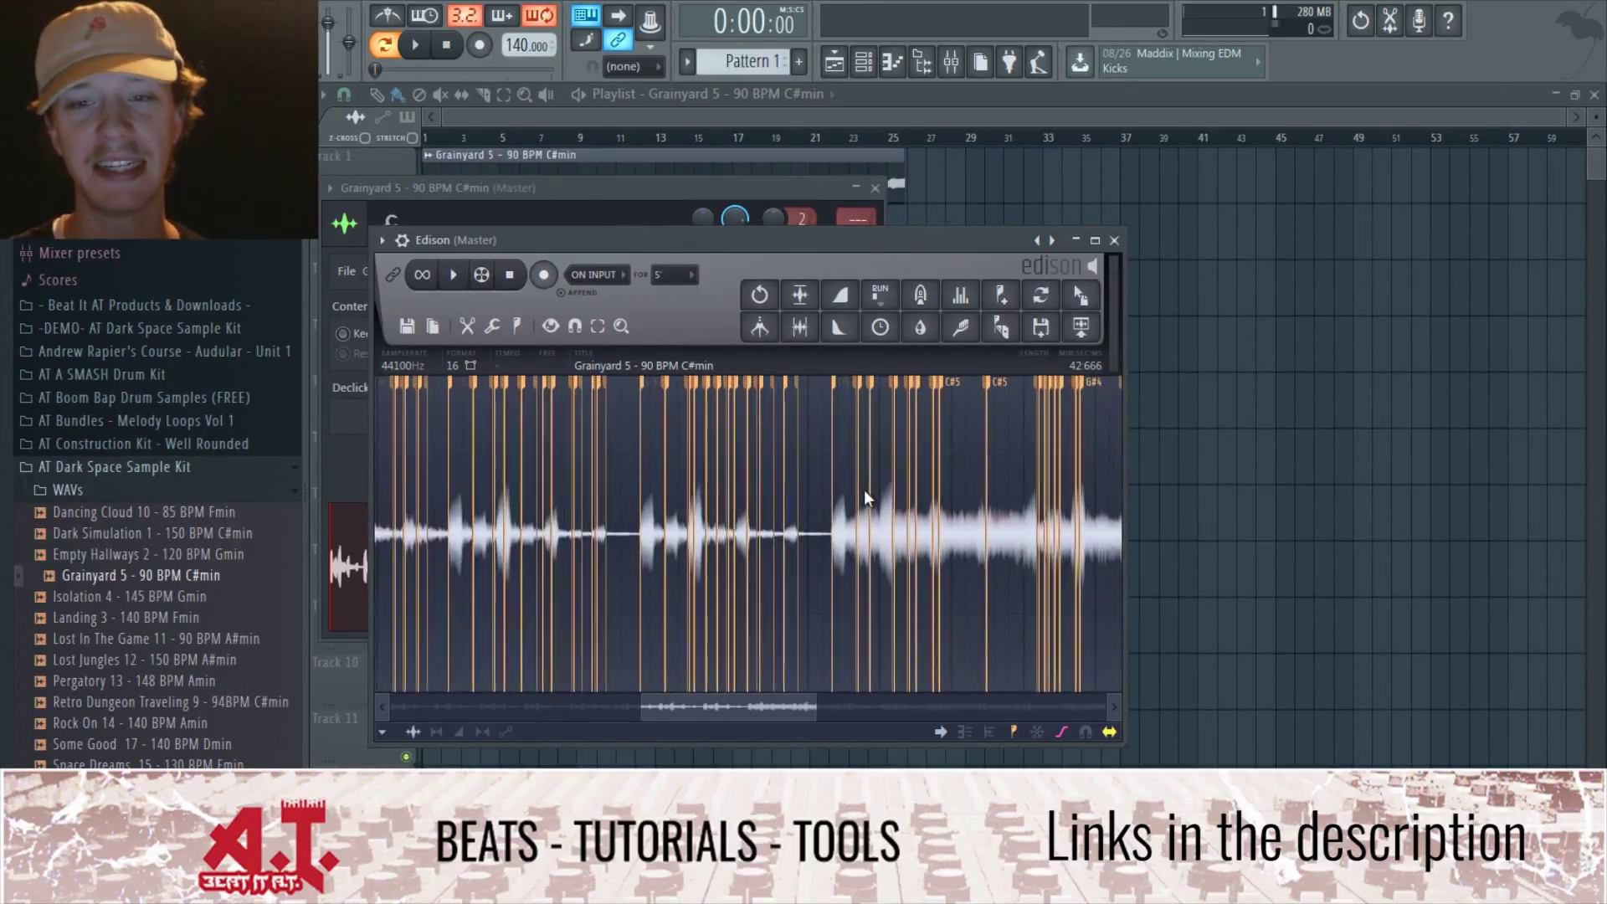
{"action": "scroll", "coordinate": [865, 489], "scroll_direction": "down", "scroll_amount": 4}
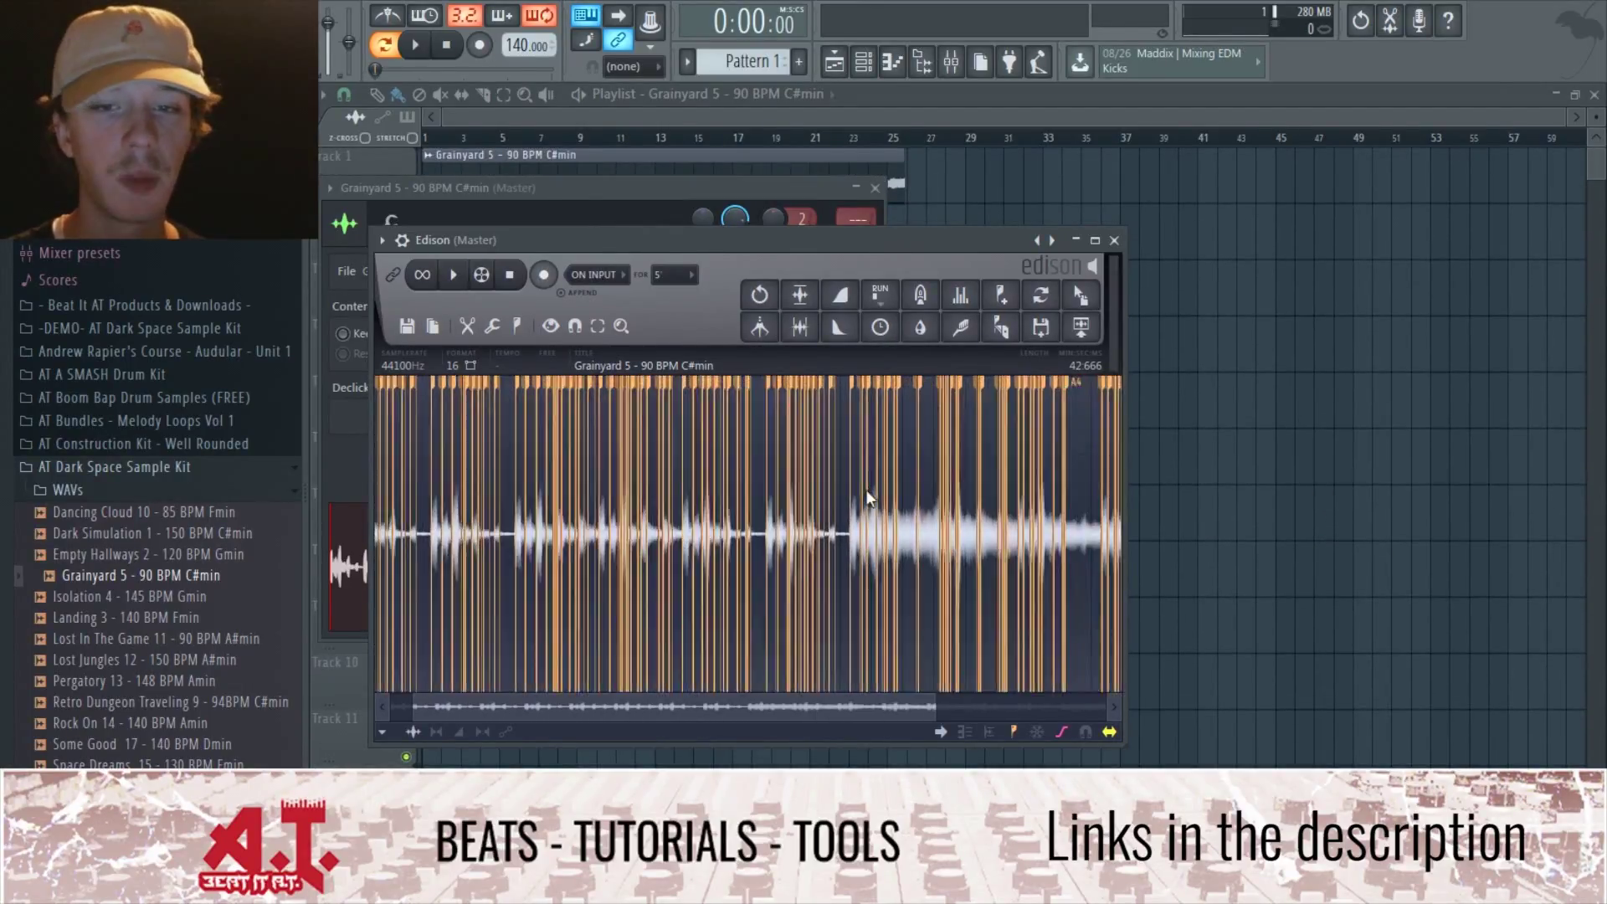
{"action": "scroll", "coordinate": [982, 475], "scroll_direction": "up", "scroll_amount": 5}
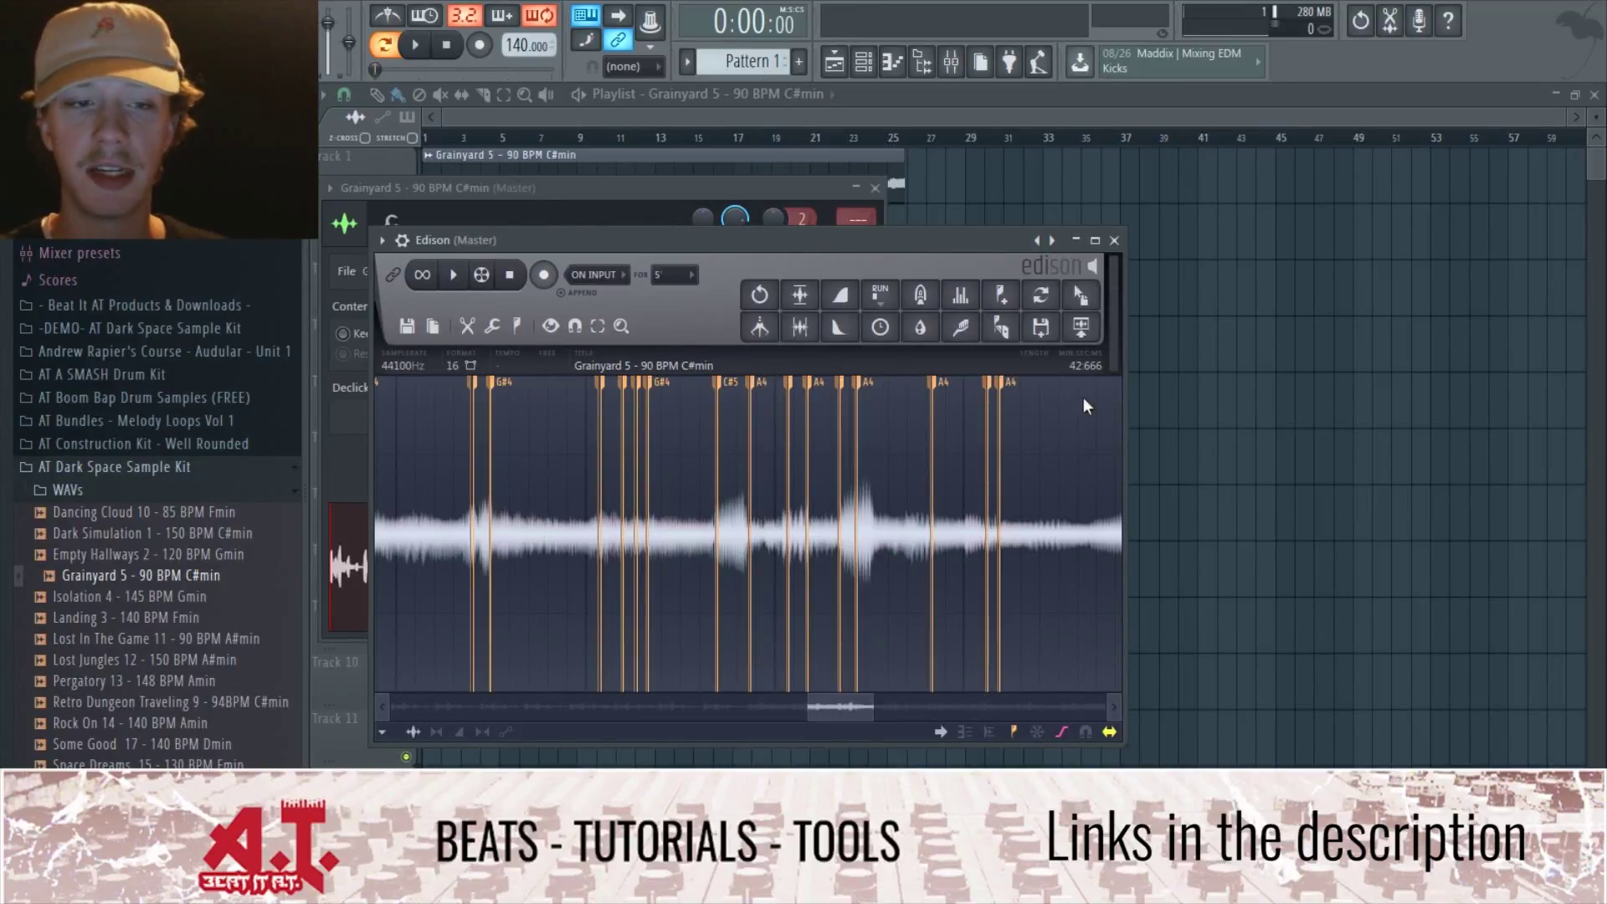
- Insert an FL Keys instrument channel from the Grainyard channel's menu in the Channel rack
{"action": "left_click", "coordinate": [1238, 215]}
{"action": "left_click", "coordinate": [863, 61]}
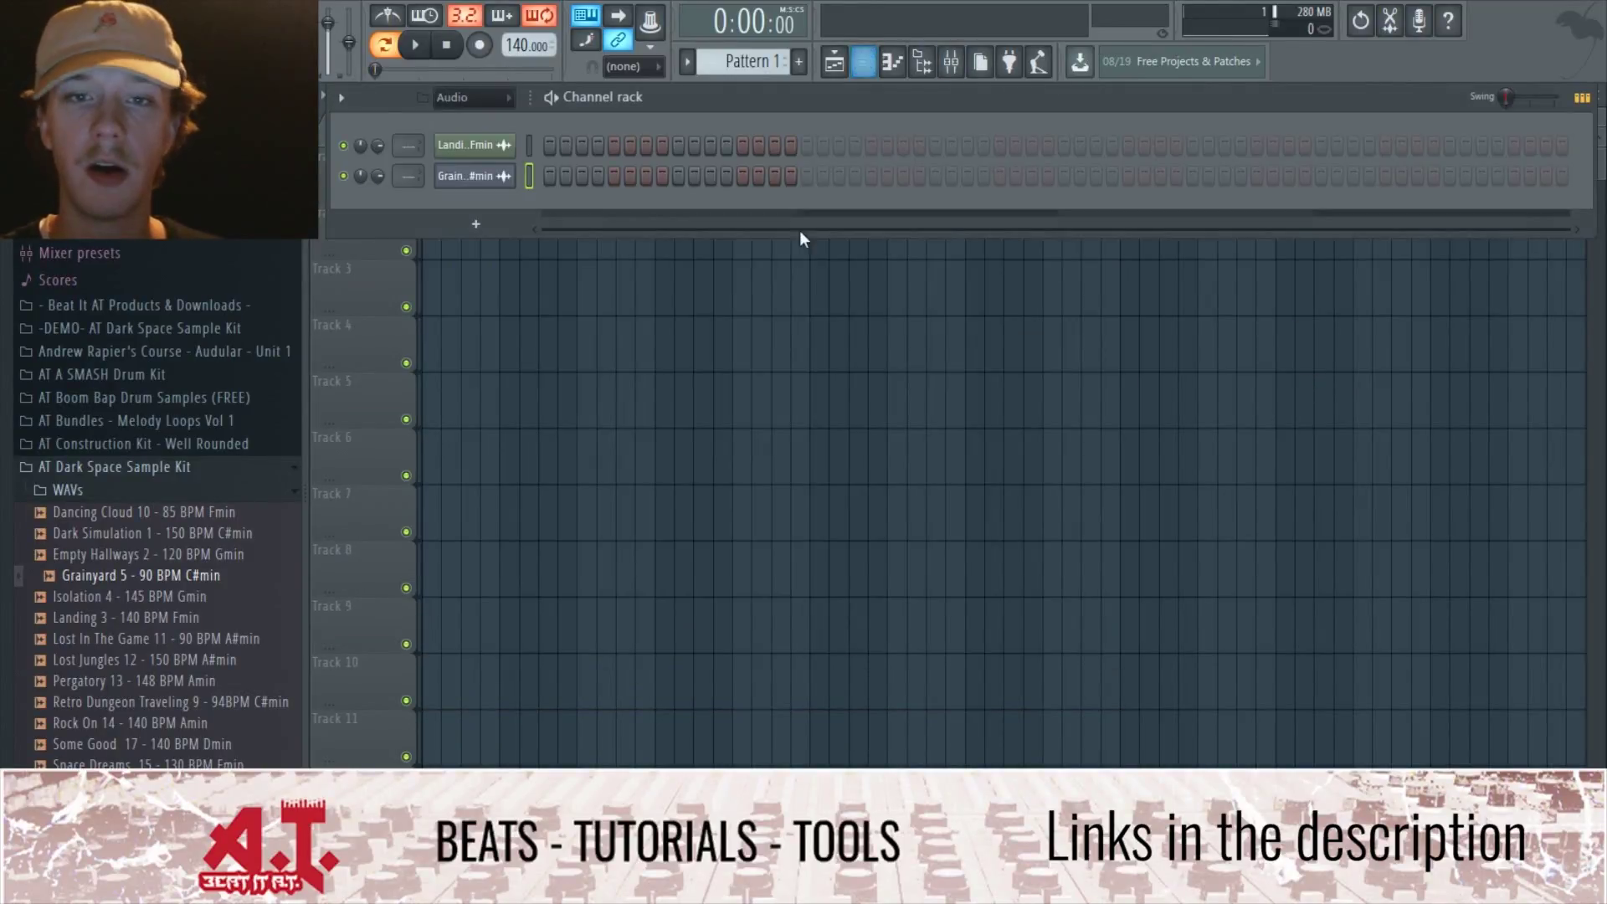
{"action": "right_click", "coordinate": [500, 176]}
{"action": "mouse_move", "coordinate": [586, 311]}
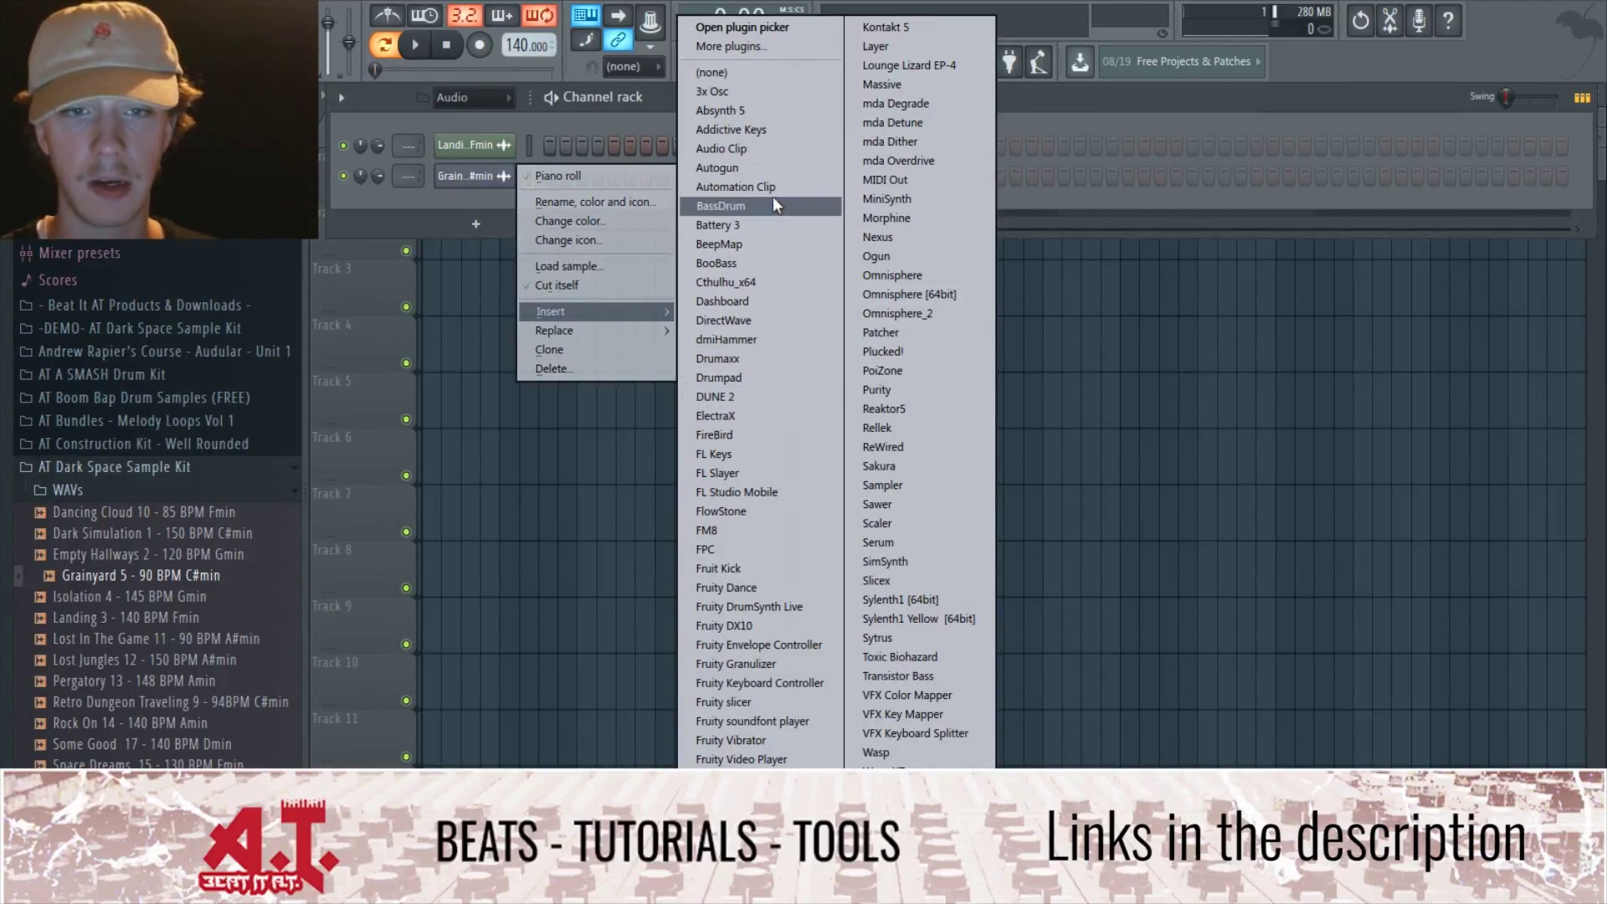
{"action": "left_click", "coordinate": [783, 456]}
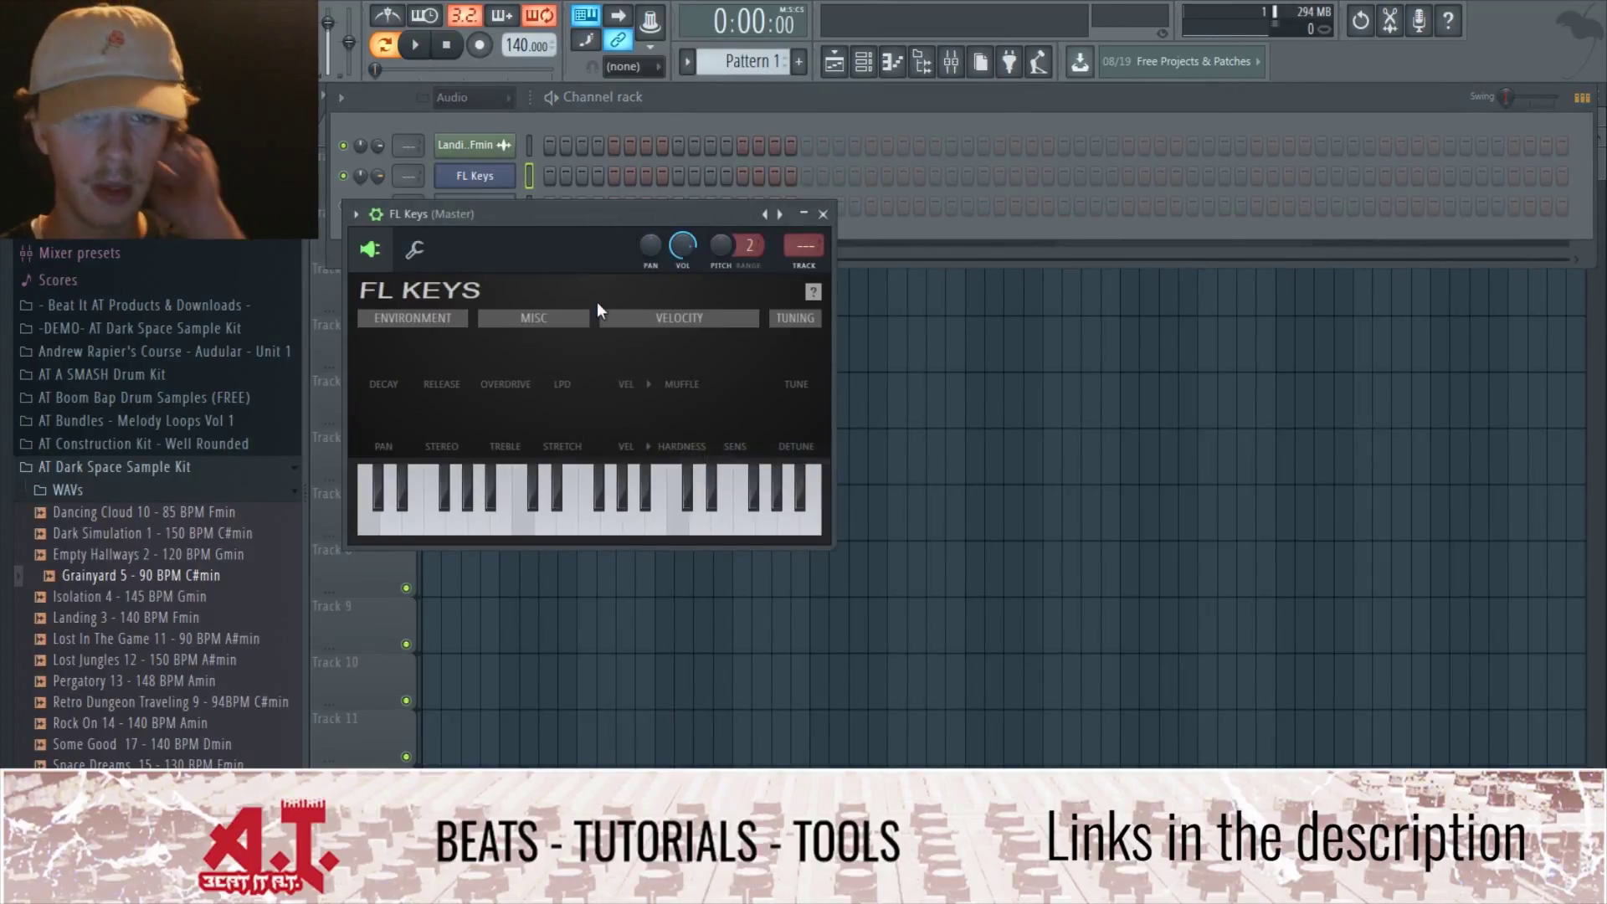
{"action": "right_click", "coordinate": [509, 174]}
- Show the empty FL Keys piano roll, browsing and then dismissing its options menu
{"action": "left_click", "coordinate": [548, 178]}
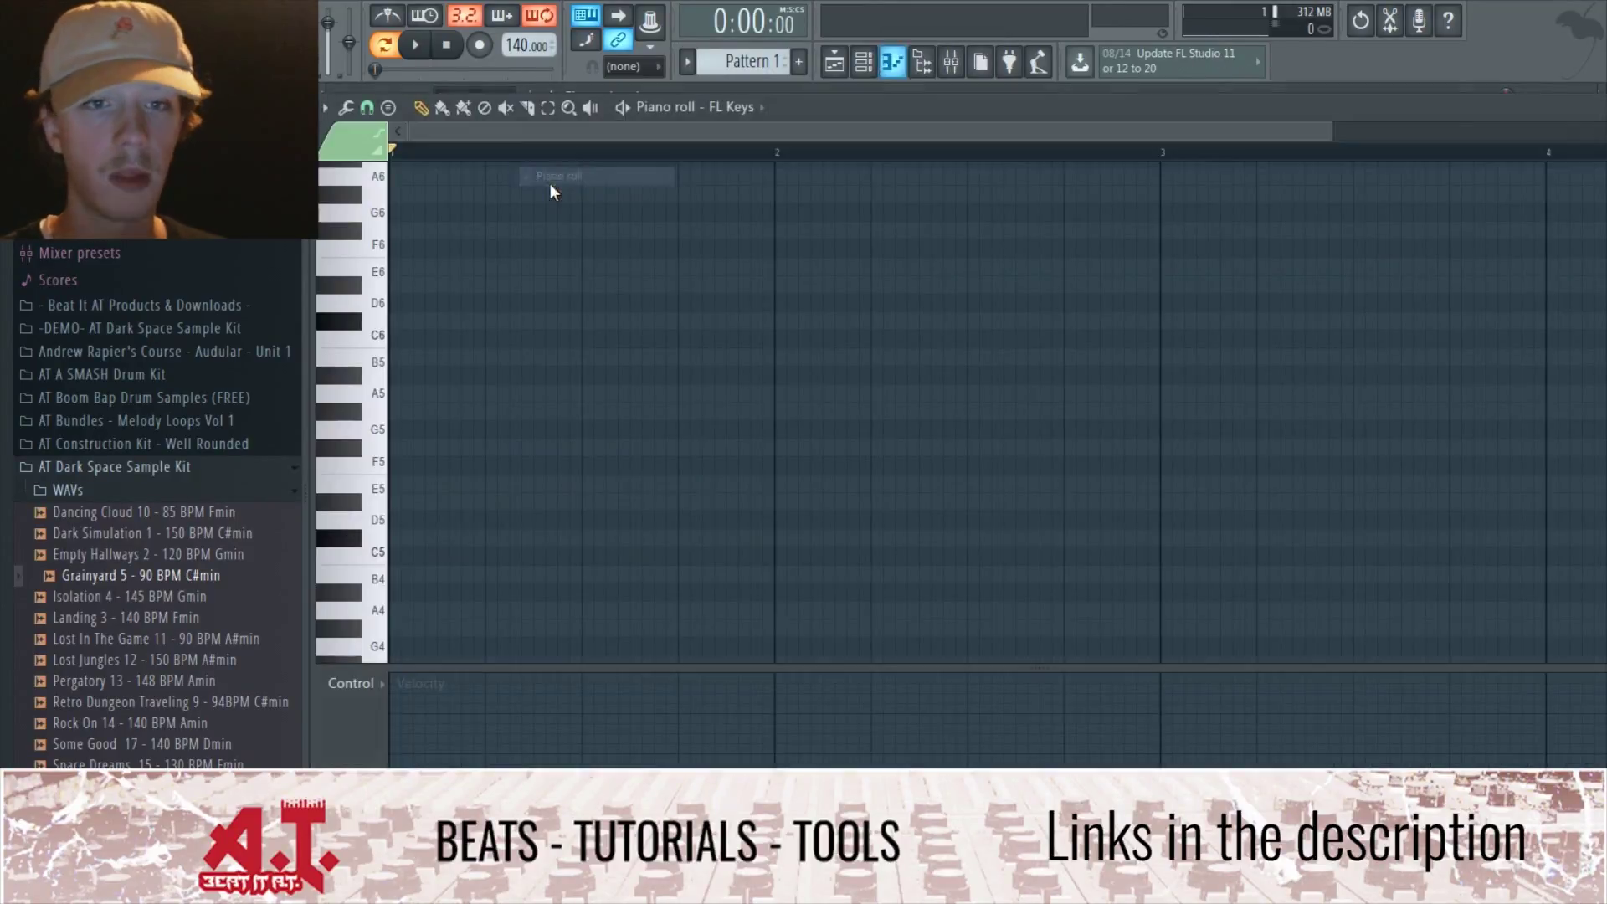
{"action": "left_click", "coordinate": [324, 107]}
{"action": "mouse_move", "coordinate": [384, 228]}
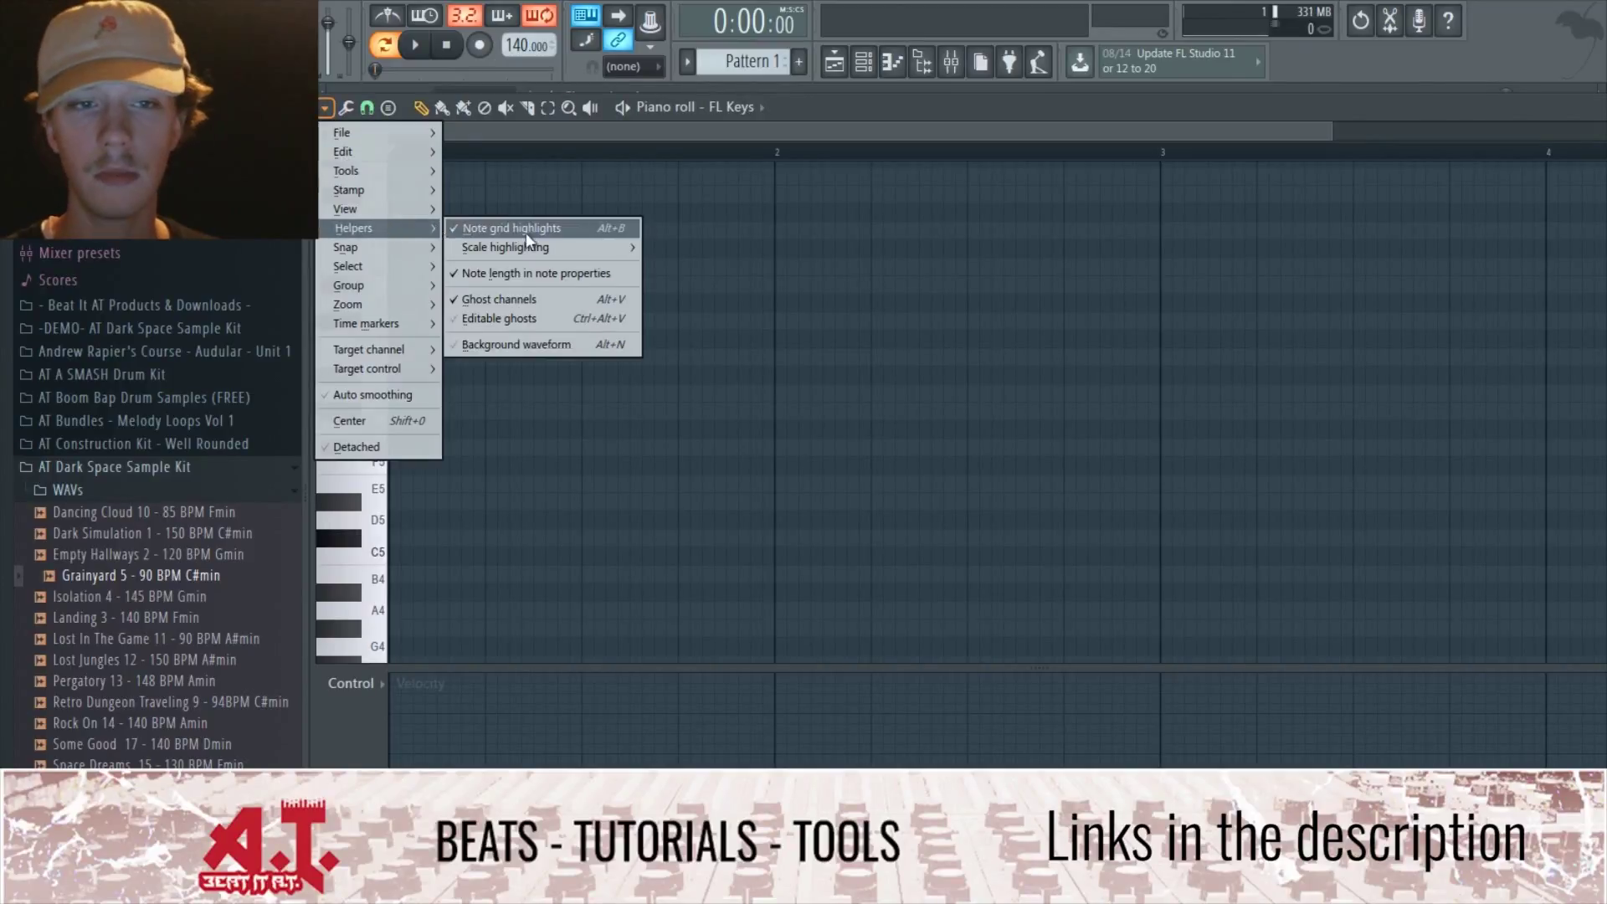
{"action": "mouse_move", "coordinate": [550, 244]}
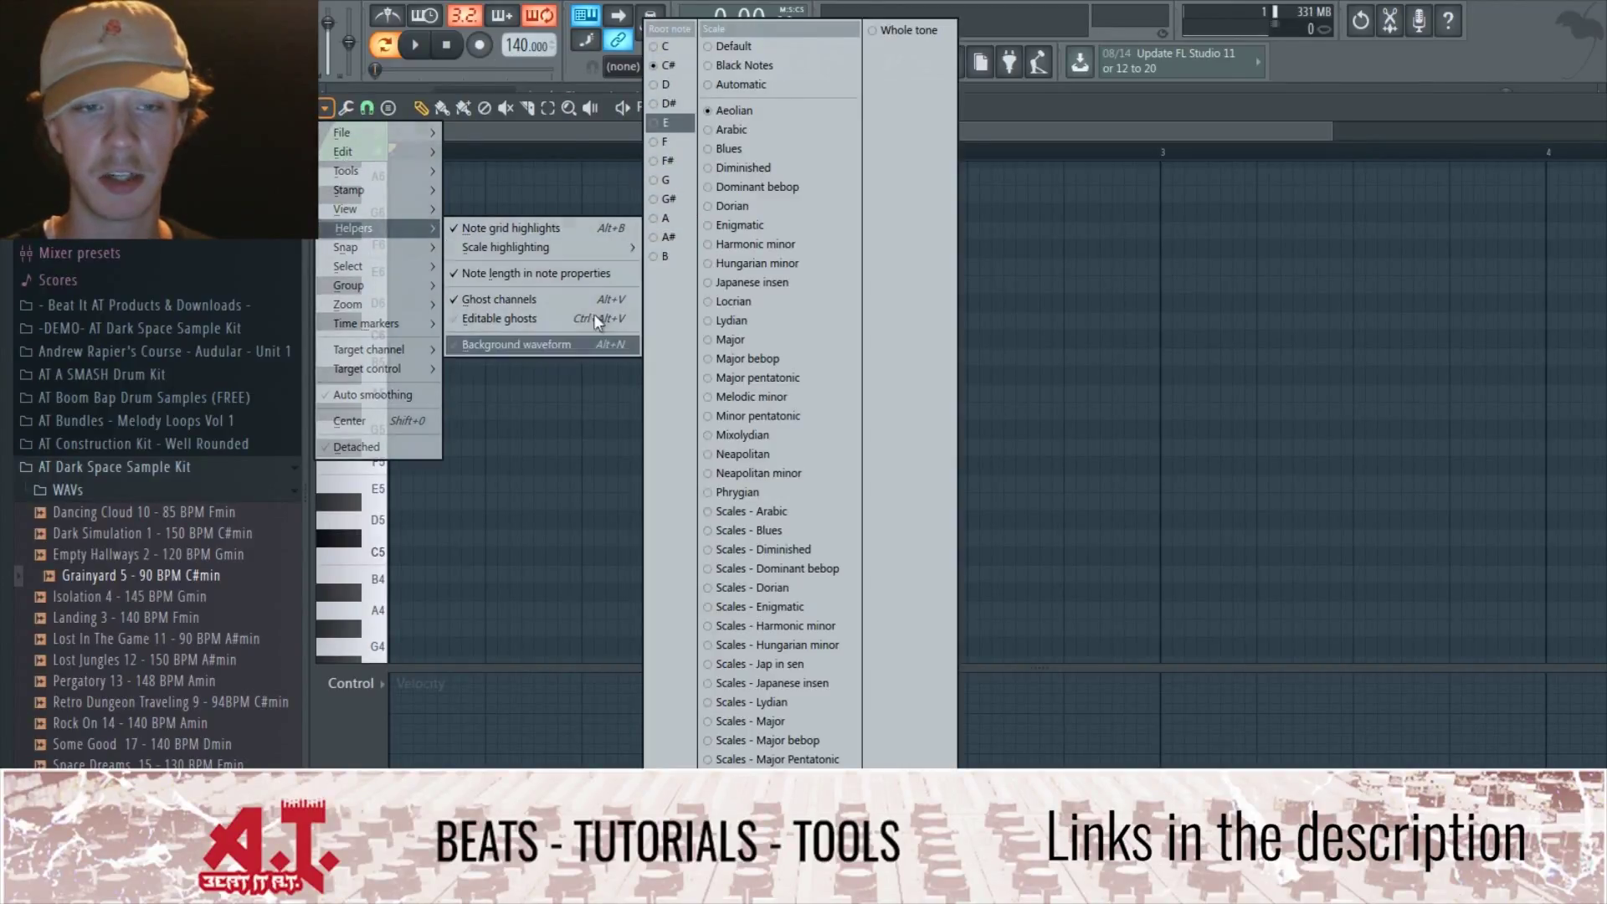
{"action": "left_click", "coordinate": [502, 435]}
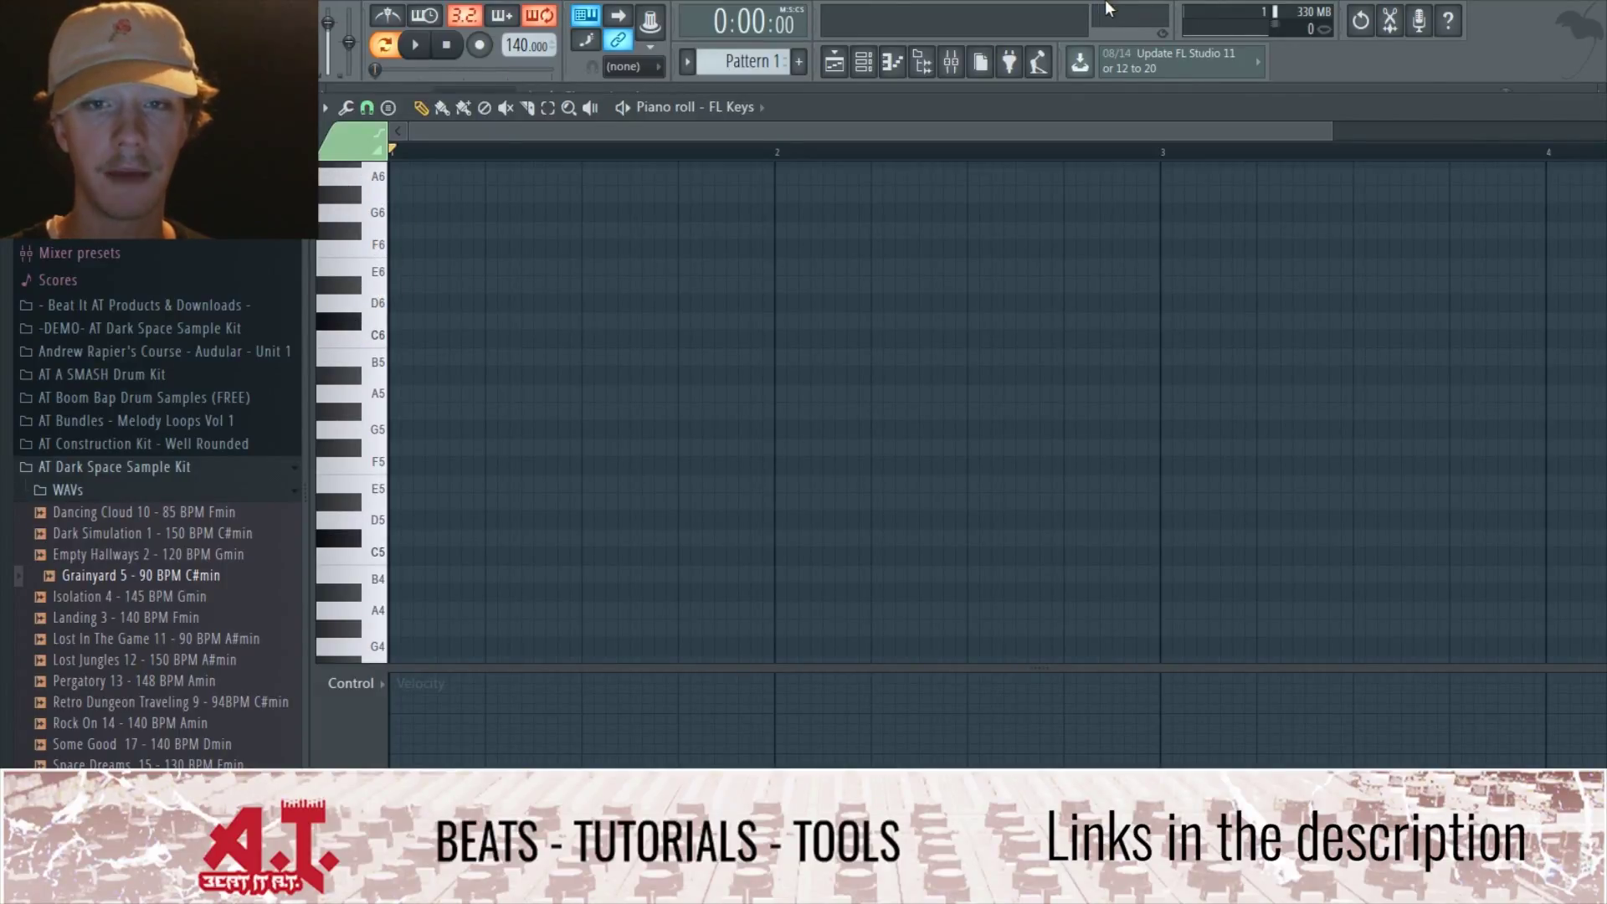
- View the pitch-labelled Grainyard waveform in Edison on the Master track, then return to the piano roll
{"action": "left_click", "coordinate": [952, 61]}
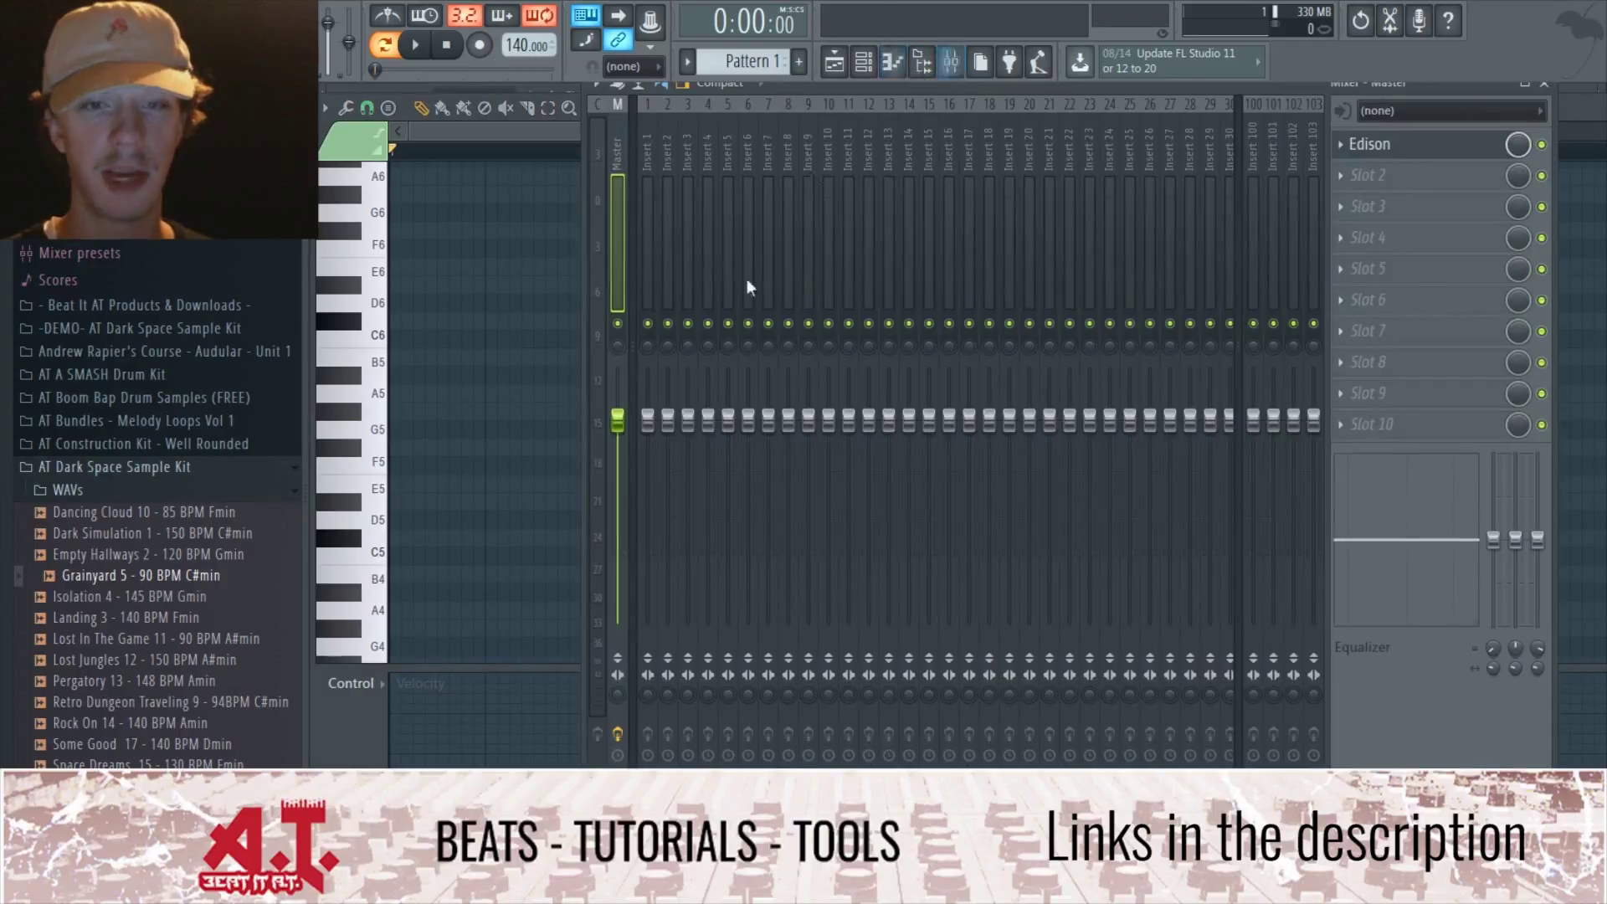
{"action": "left_click", "coordinate": [1434, 149]}
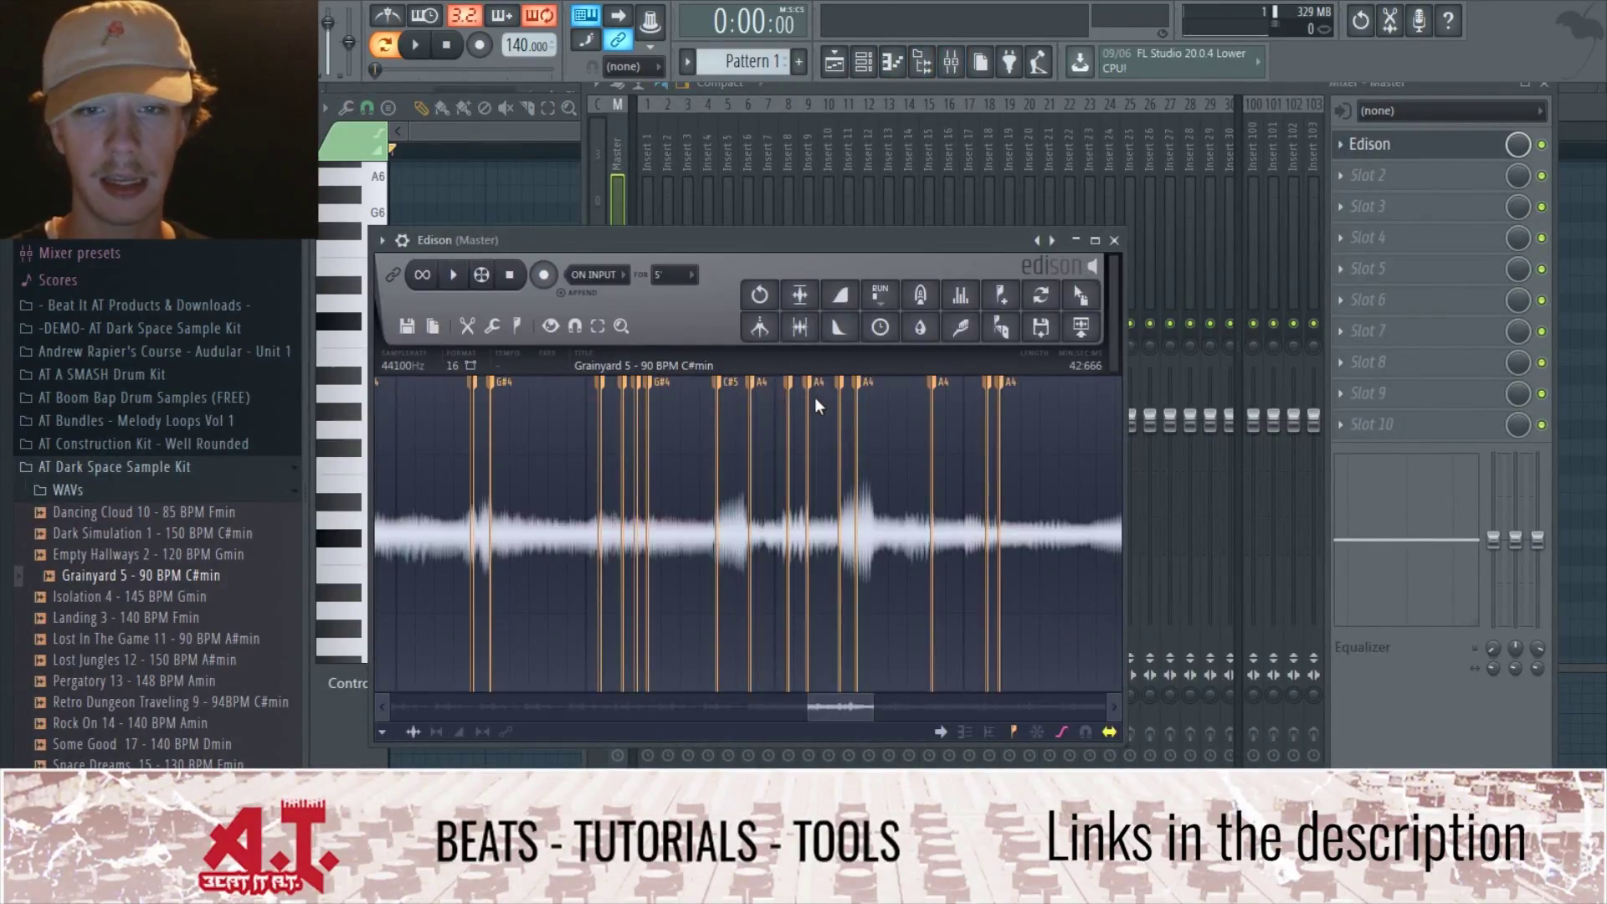
{"action": "scroll", "coordinate": [704, 390], "scroll_direction": "down", "scroll_amount": 1}
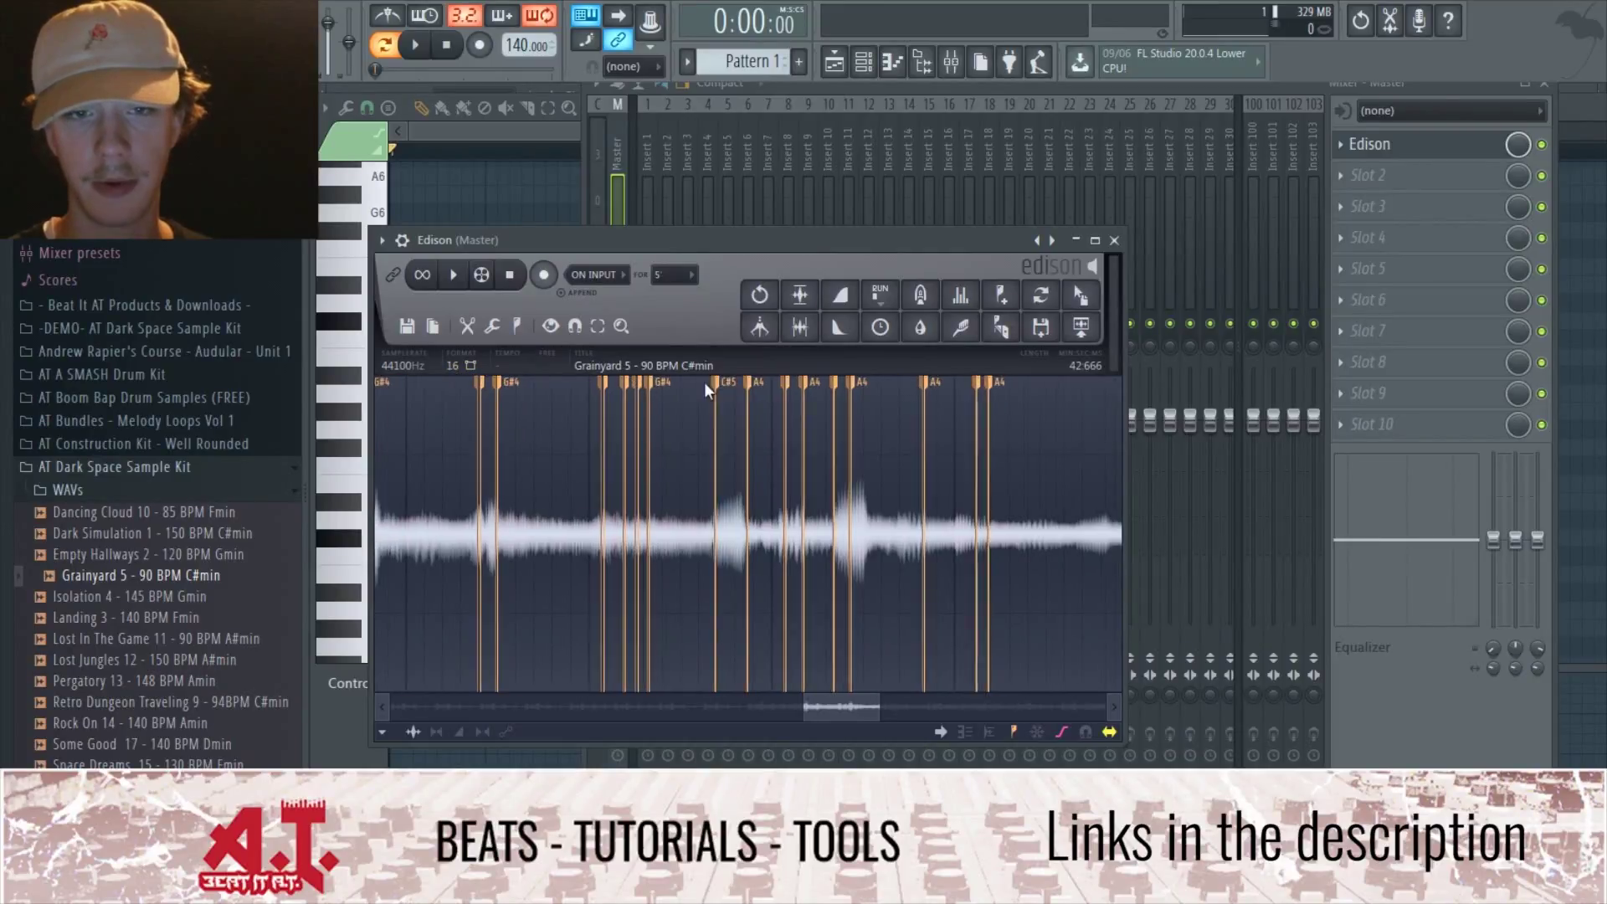
{"action": "scroll", "coordinate": [524, 385], "scroll_direction": "up", "scroll_amount": 4}
{"action": "scroll", "coordinate": [728, 502], "scroll_direction": "down", "scroll_amount": 2}
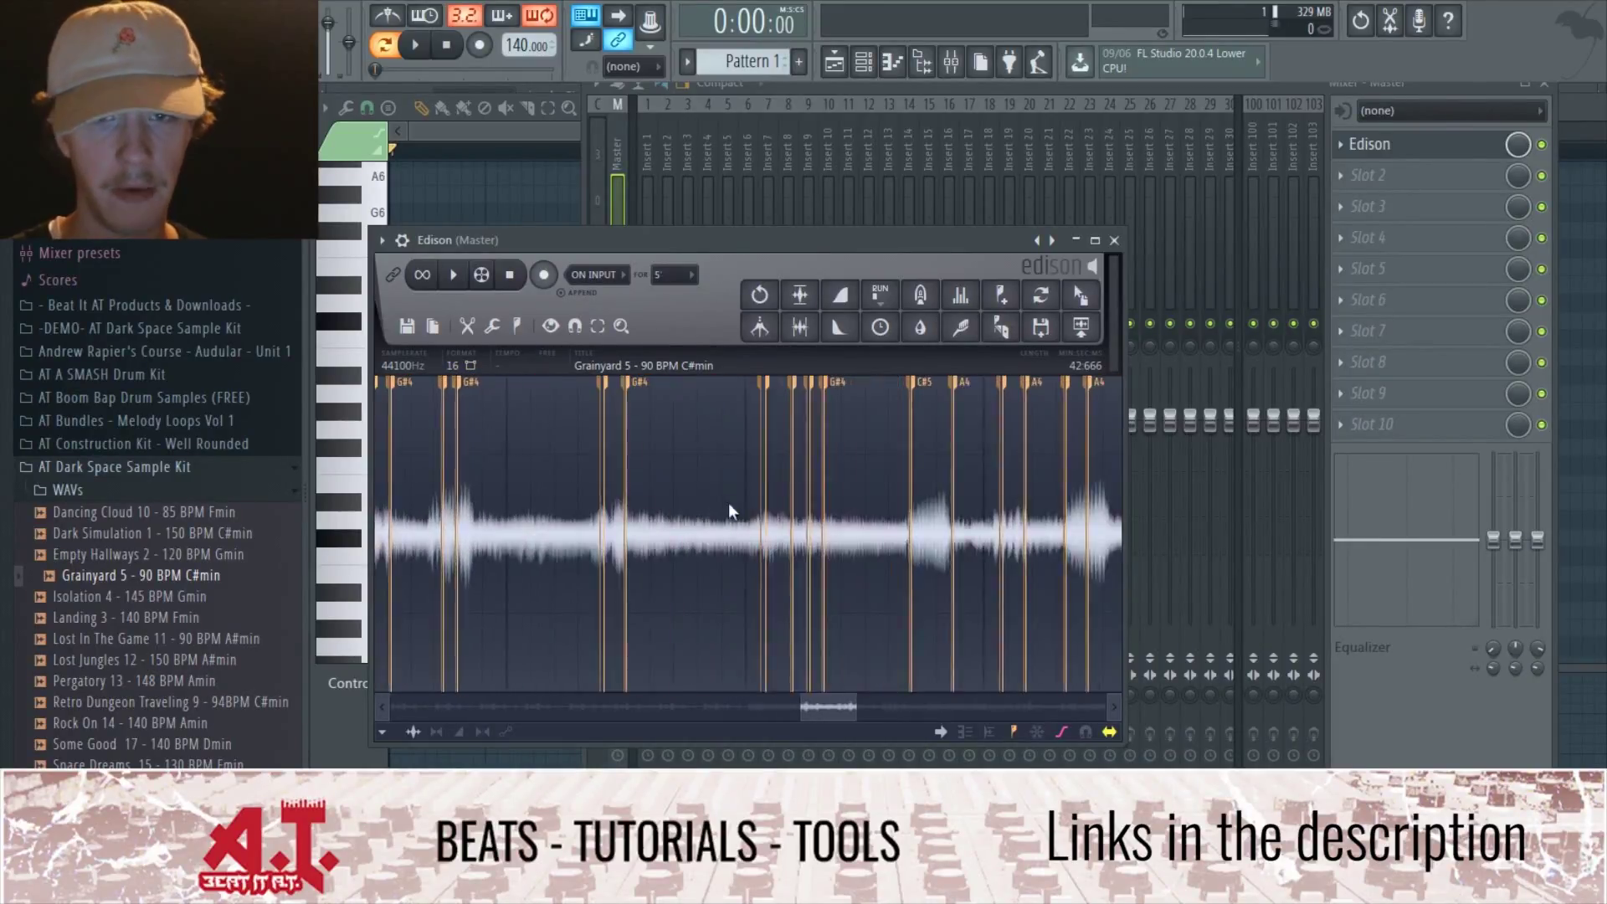
{"action": "scroll", "coordinate": [887, 516], "scroll_direction": "down", "scroll_amount": 3}
{"action": "scroll", "coordinate": [417, 492], "scroll_direction": "up", "scroll_amount": 1}
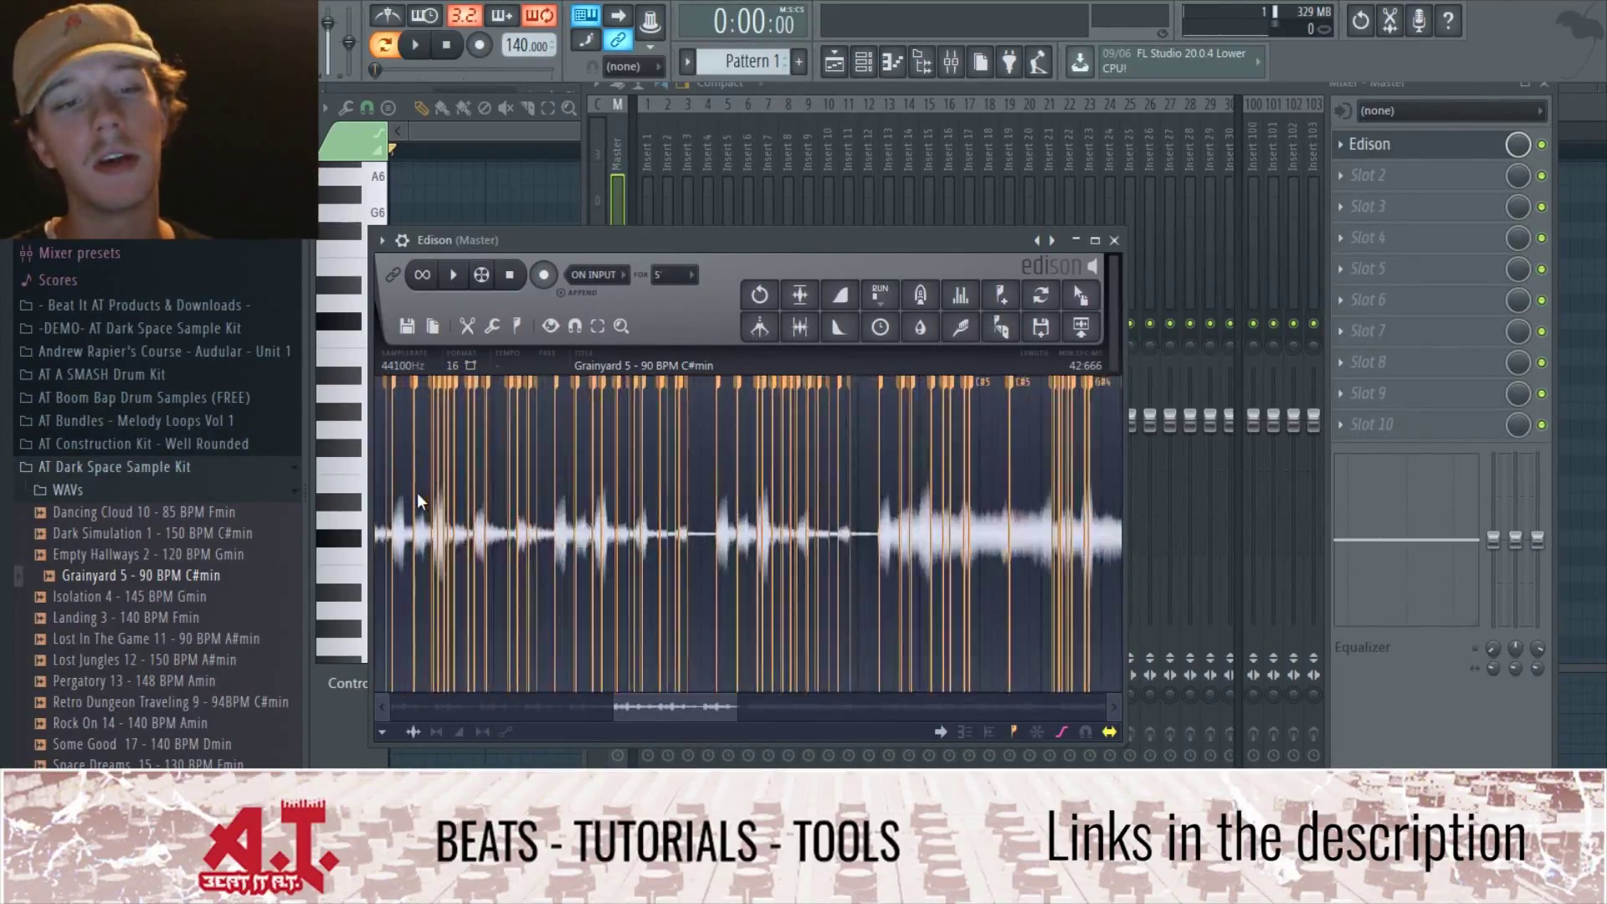
{"action": "scroll", "coordinate": [419, 494], "scroll_direction": "up", "scroll_amount": 5}
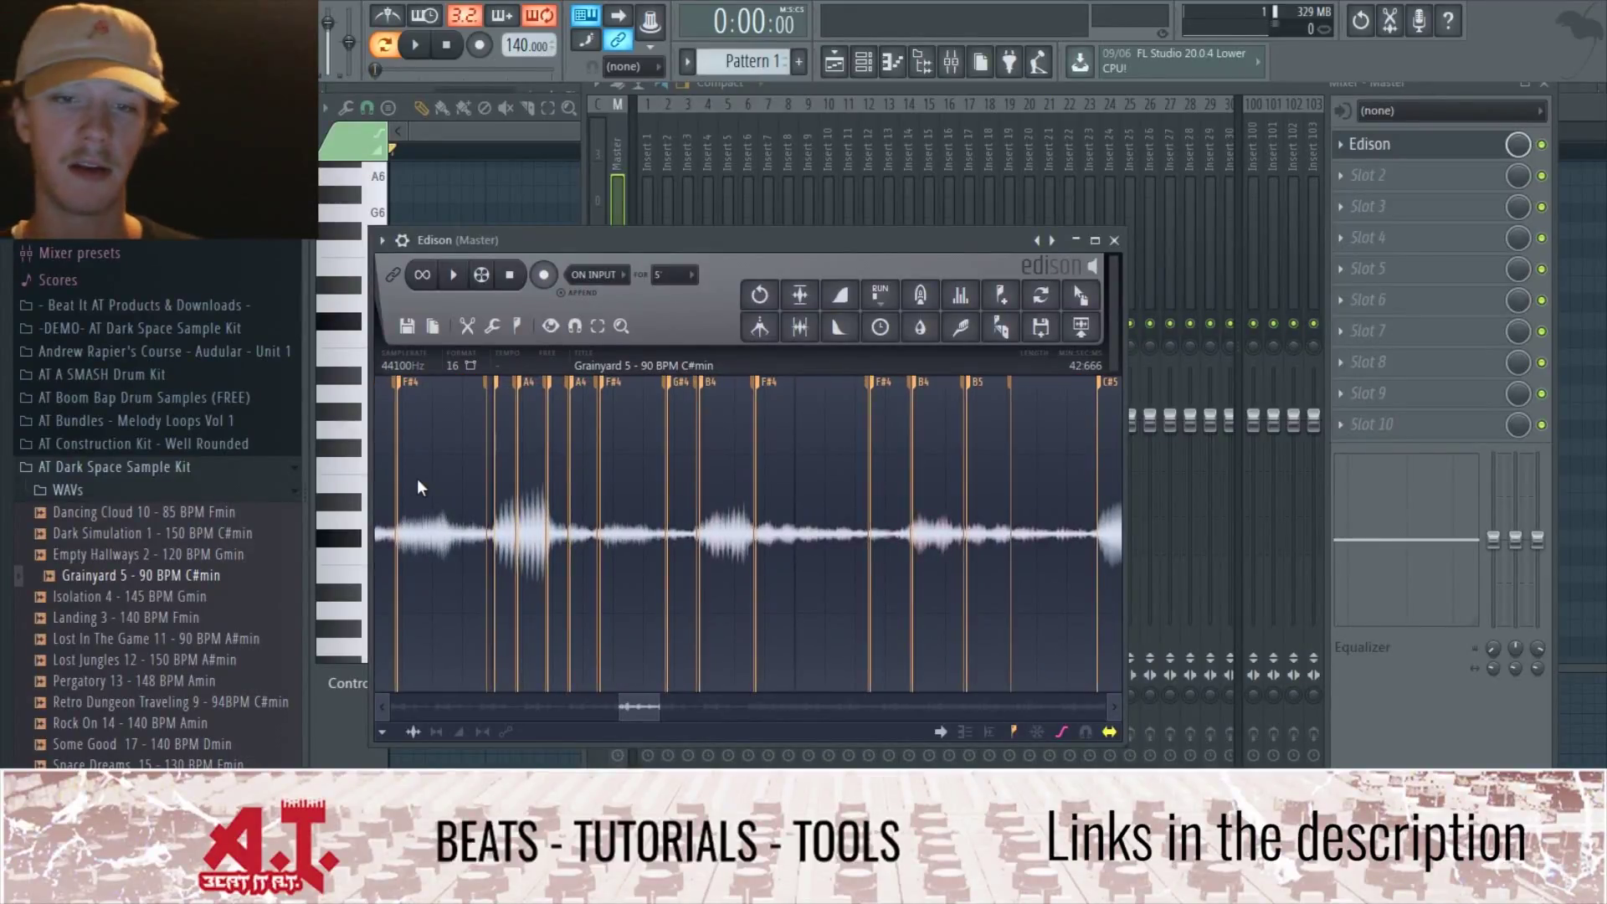
{"action": "key", "text": "F7"}
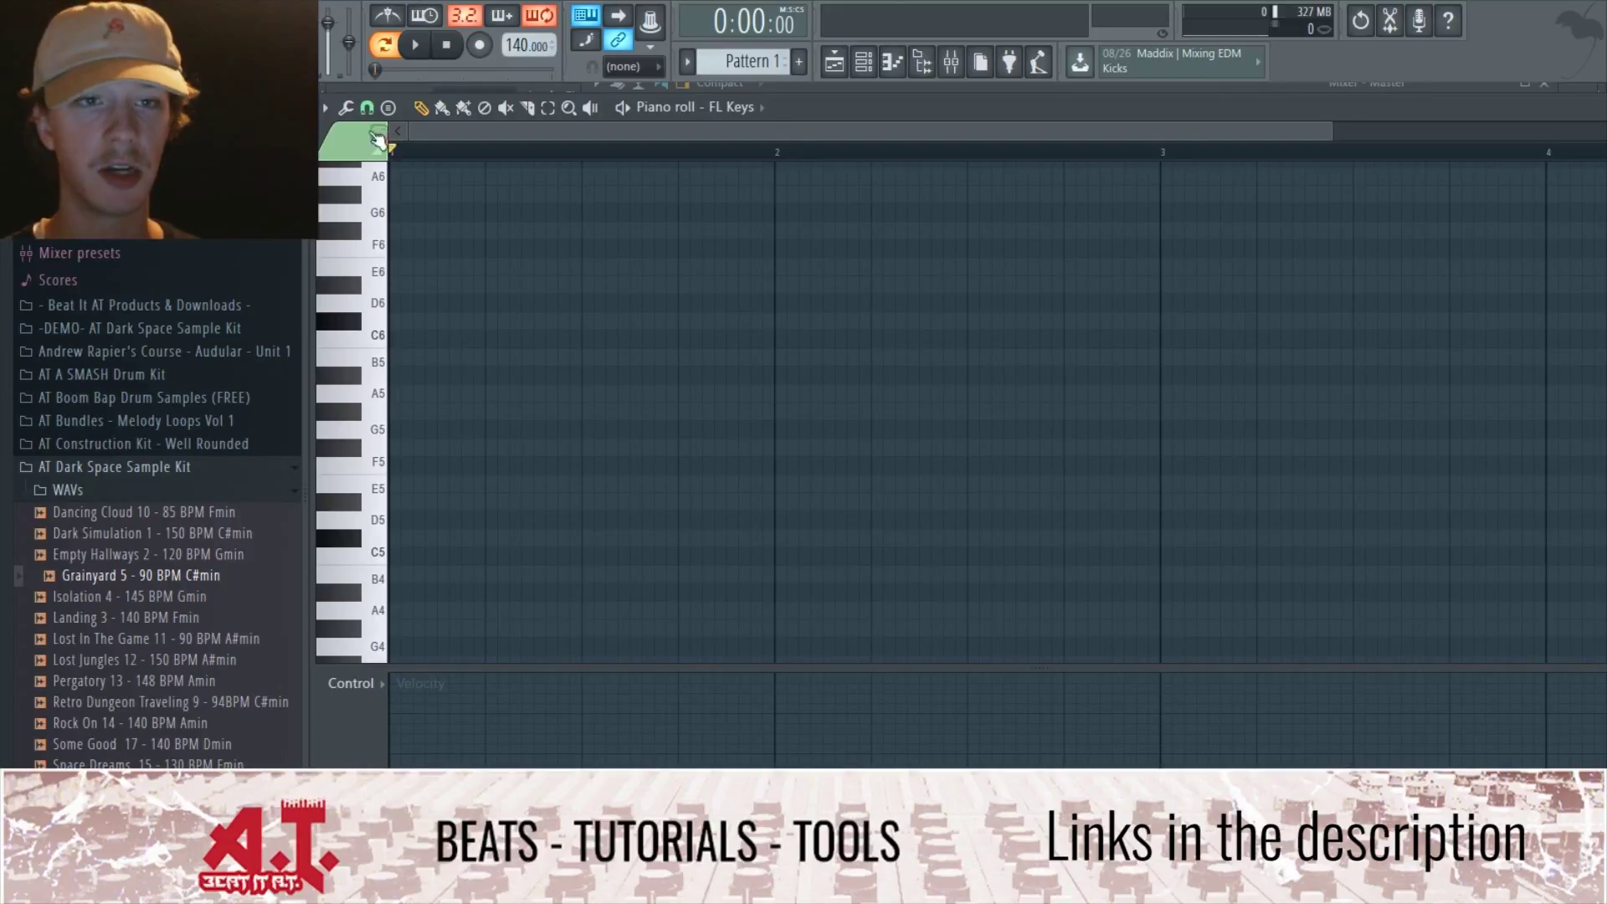
{"action": "left_click", "coordinate": [326, 107]}
{"action": "mouse_move", "coordinate": [393, 227]}
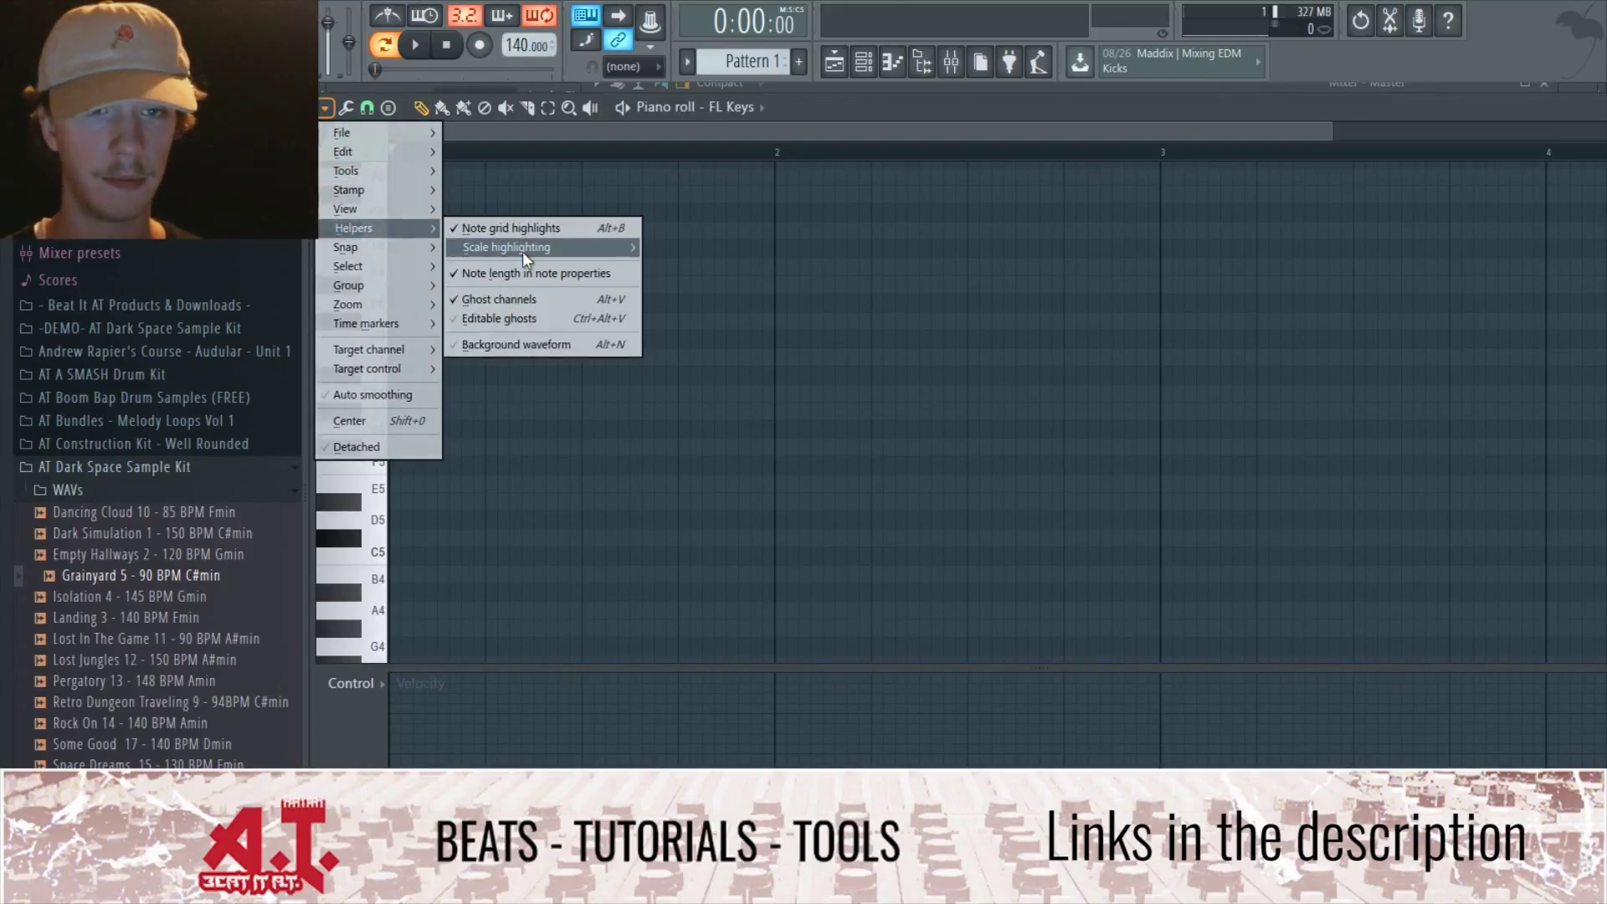
{"action": "mouse_move", "coordinate": [523, 251]}
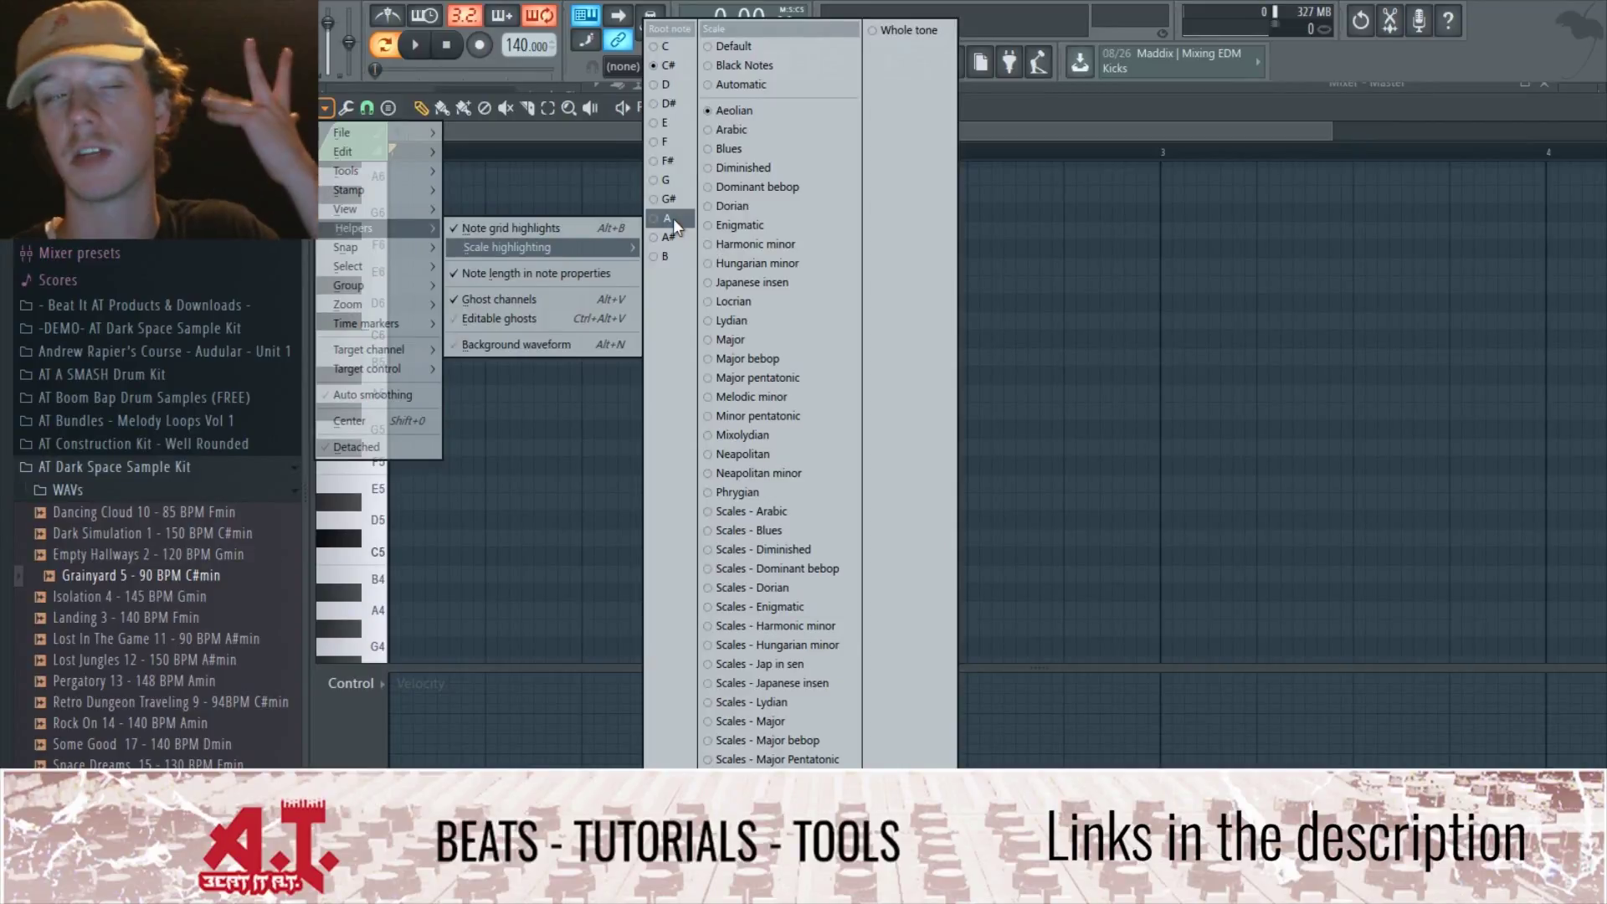
{"action": "left_click", "coordinate": [772, 193]}
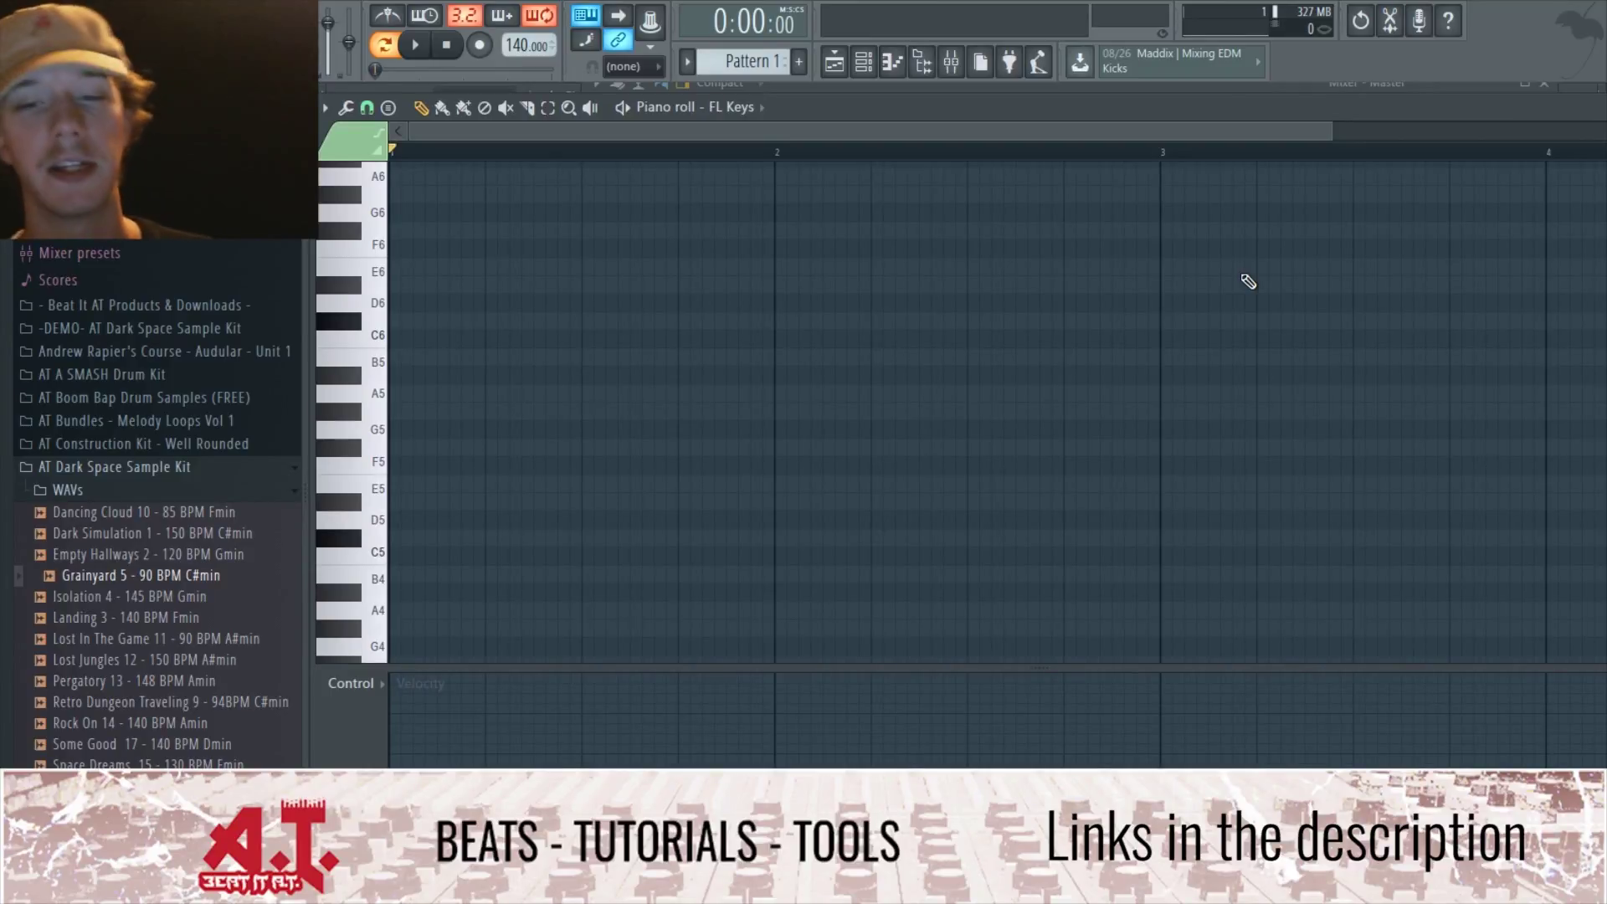
{"action": "key", "text": "F5"}
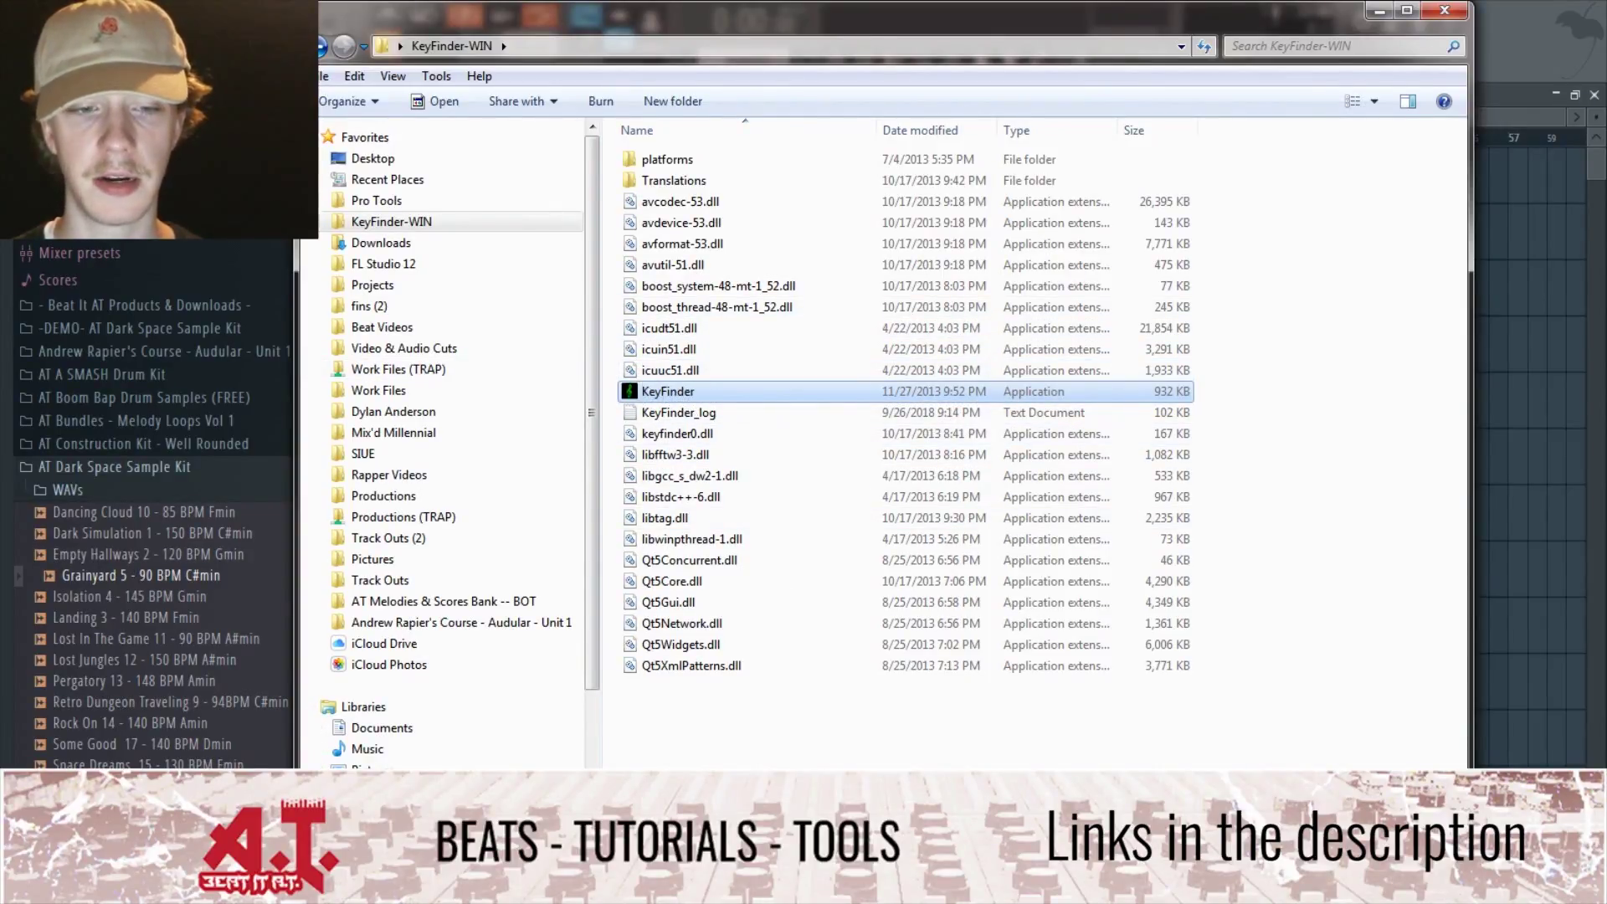
- Launch KeyFinder.exe from the KeyFinder-WIN folder
{"action": "double_click", "coordinate": [702, 393]}
- Allow KeyFinder past the security warning, dismiss the update notice, and widen its window
{"action": "left_click", "coordinate": [844, 479]}
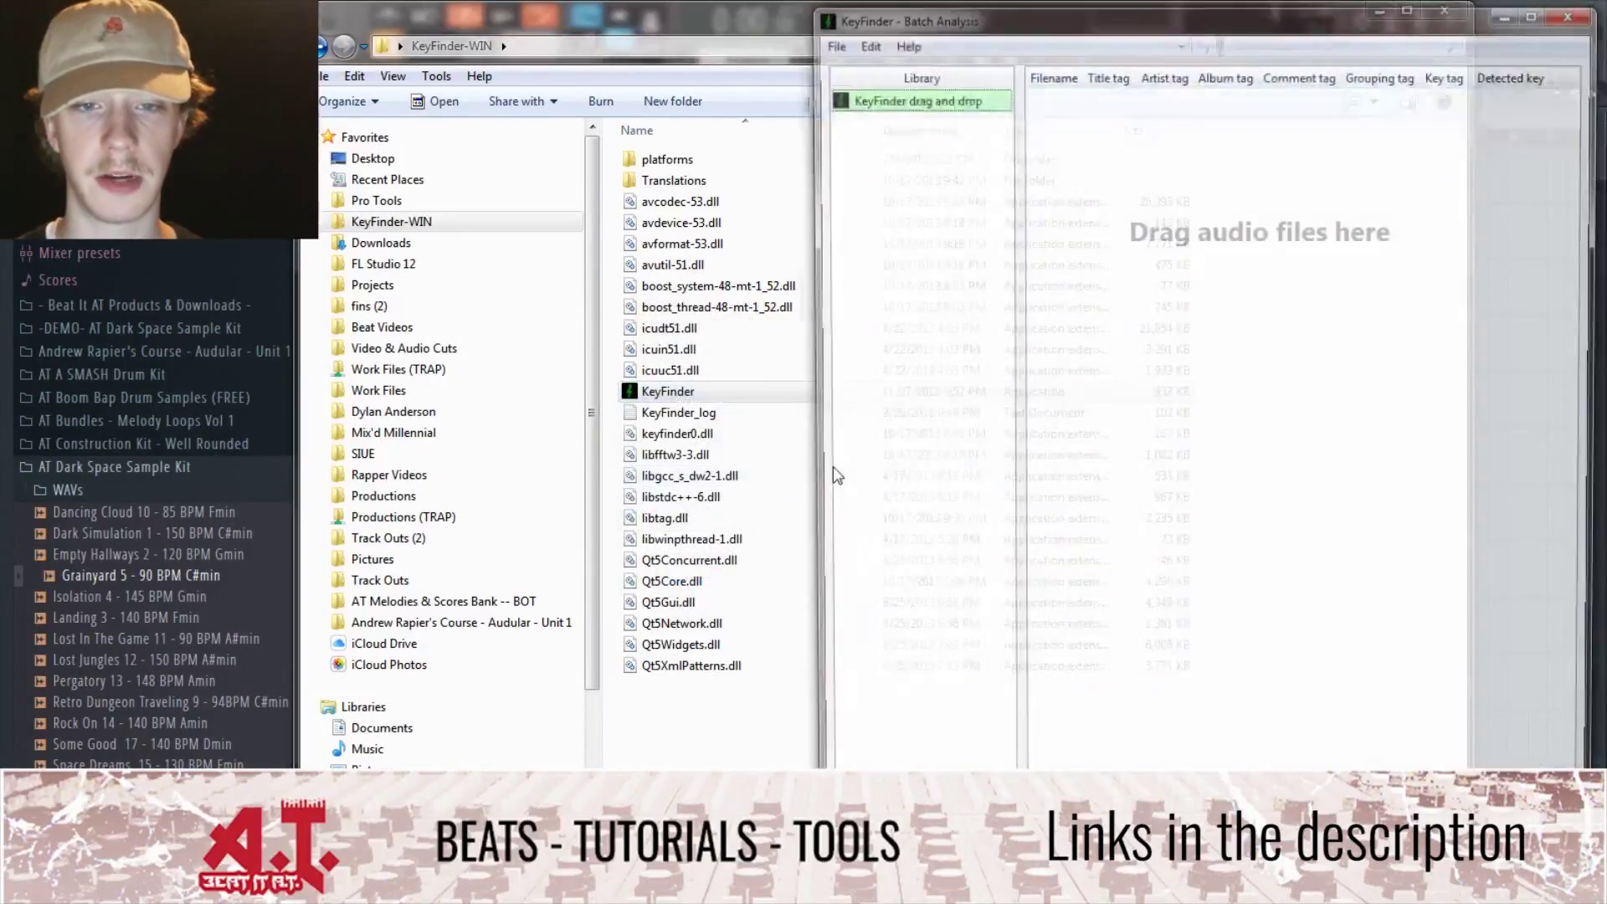
{"action": "left_click", "coordinate": [926, 467]}
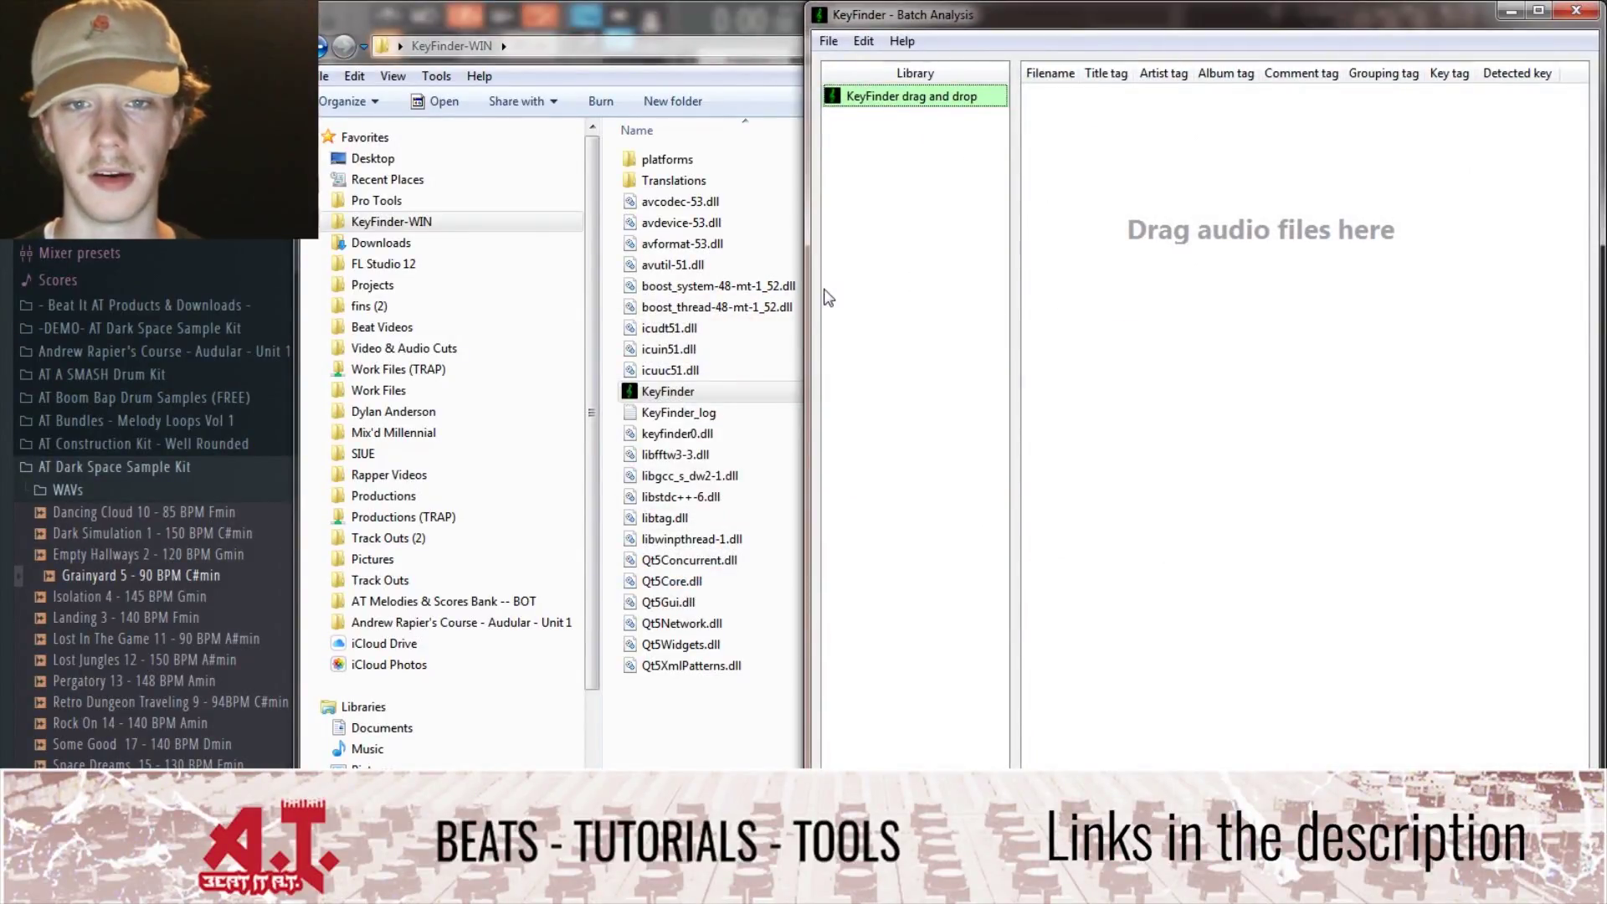
{"action": "left_click_drag", "start_coordinate": [808, 326], "coordinate": [583, 367]}
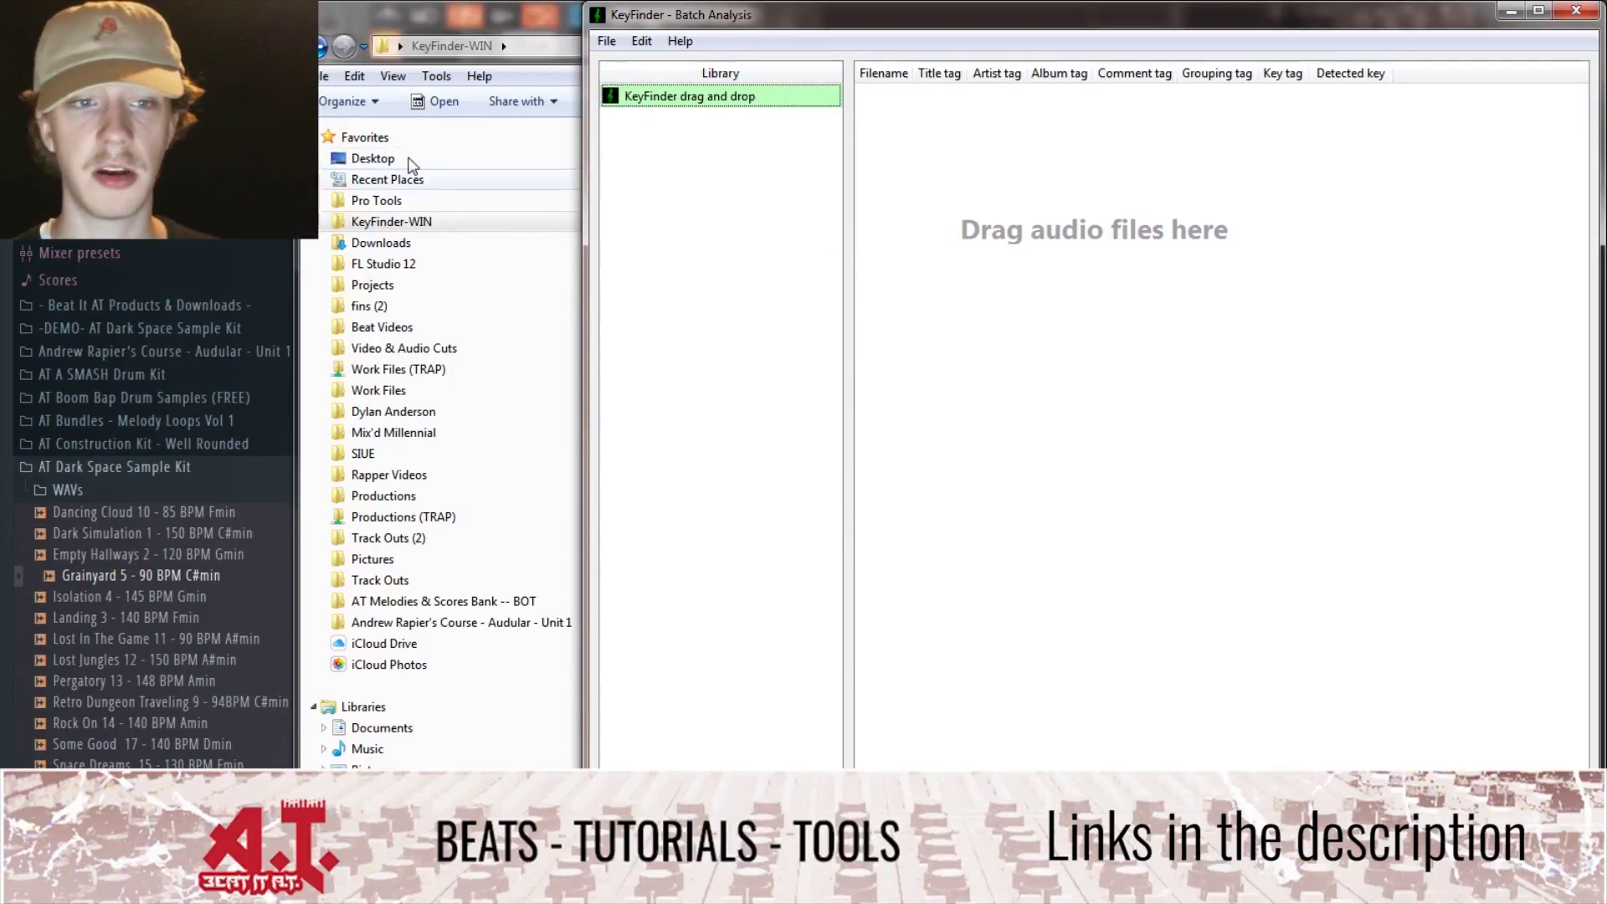
- Drag Grainyard 5 from Patches > AT Dark Space Sample Kit > WAVs into KeyFinder, detecting key Dbm
{"action": "left_click", "coordinate": [465, 24]}
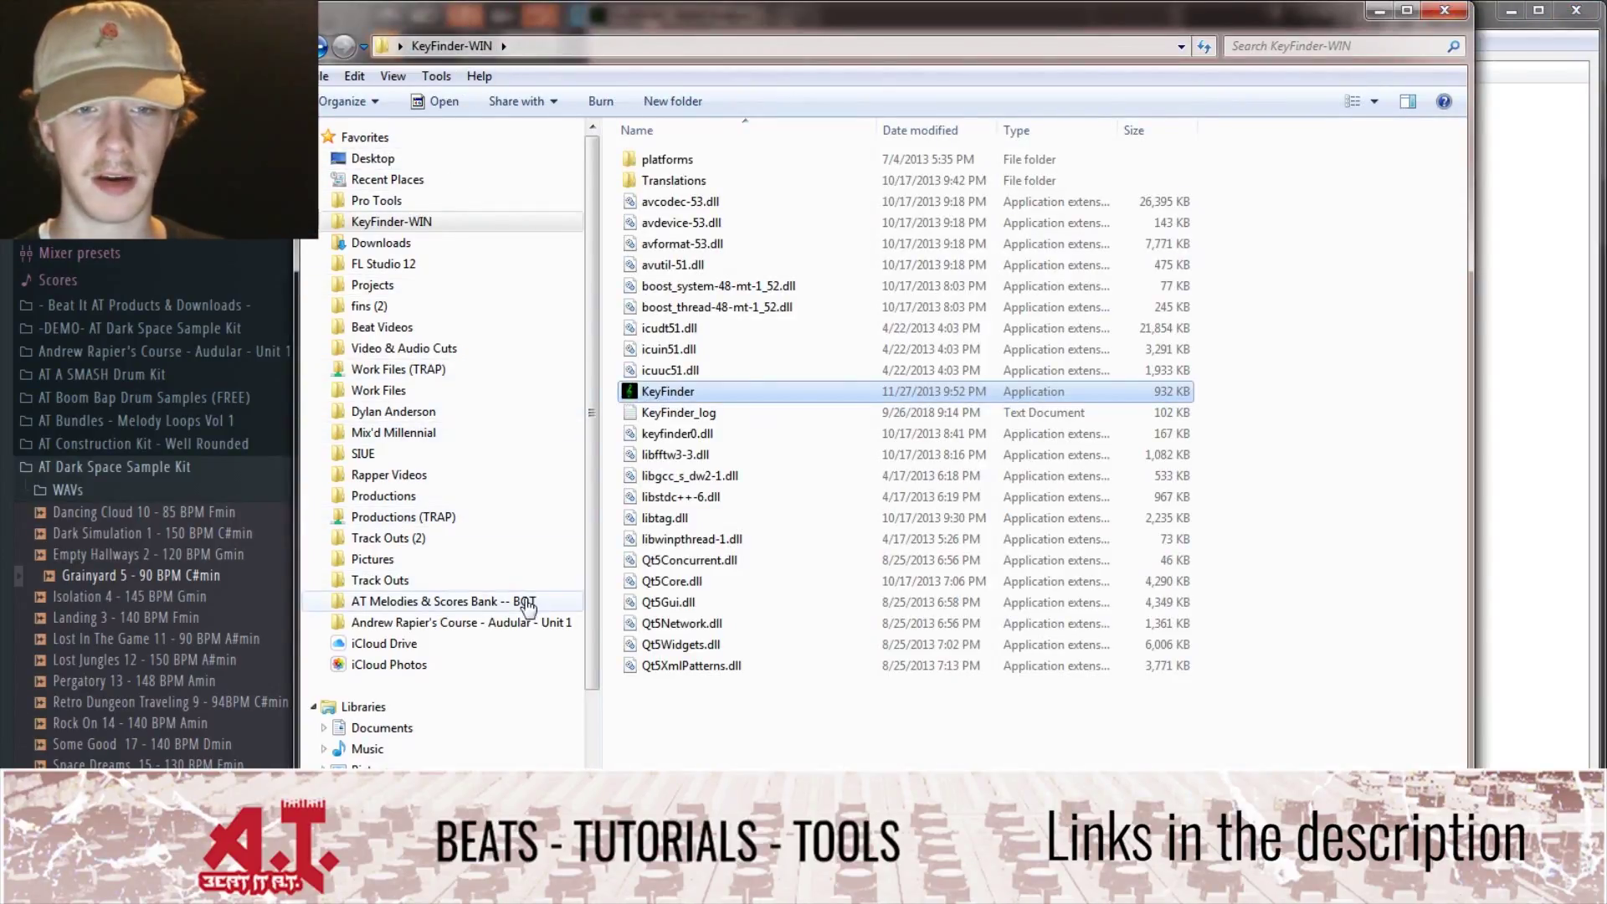
{"action": "left_click", "coordinate": [574, 627]}
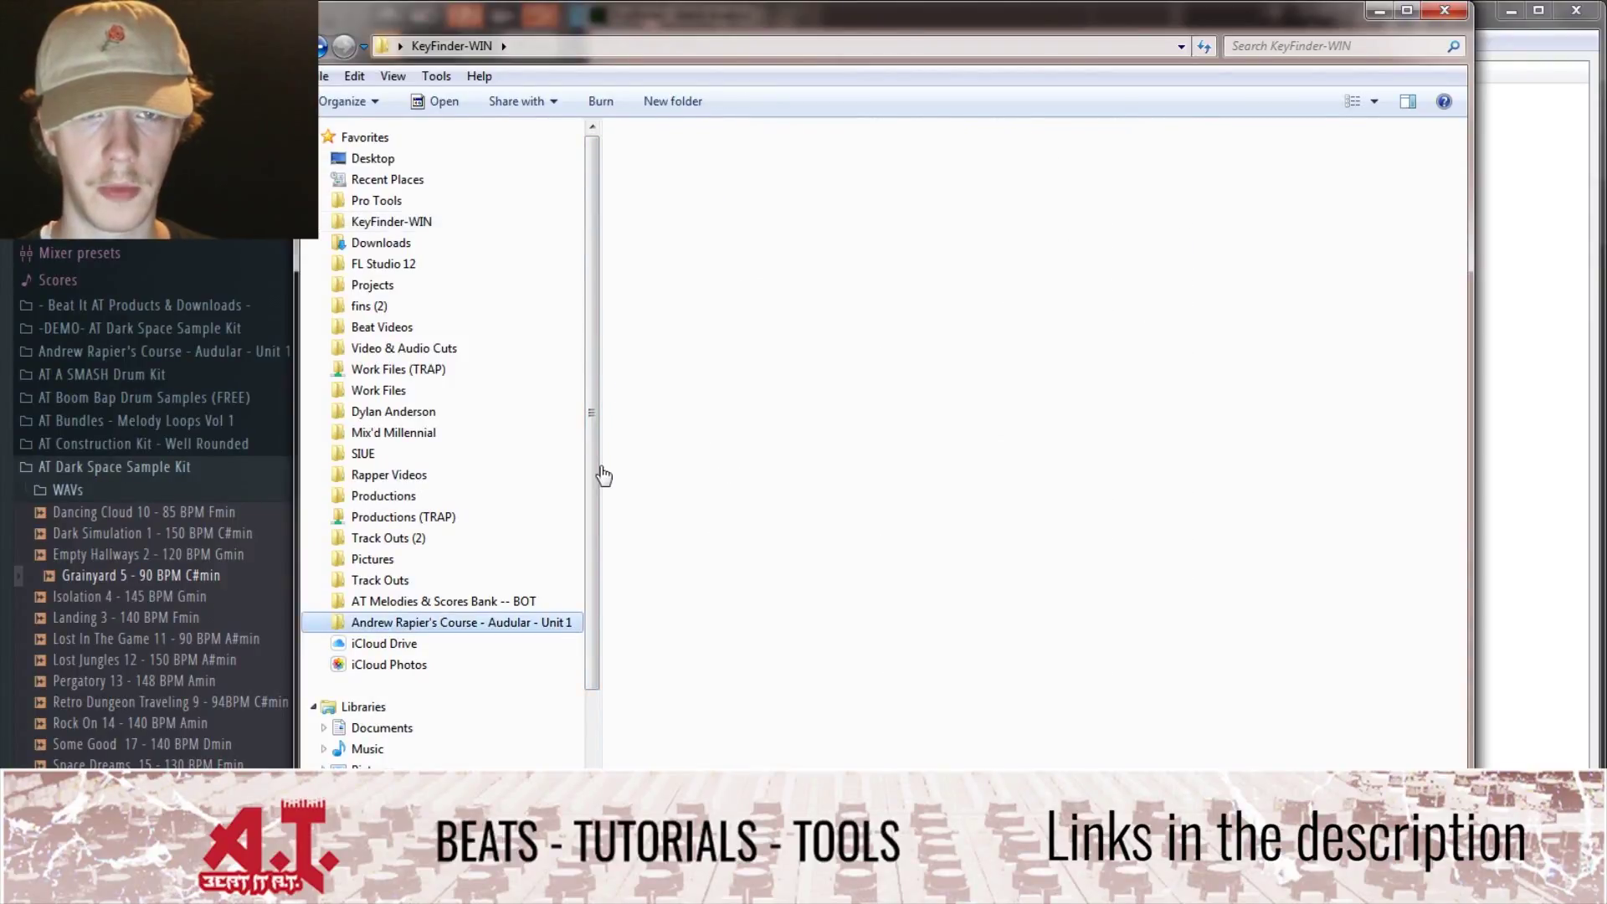
{"action": "left_click", "coordinate": [774, 46]}
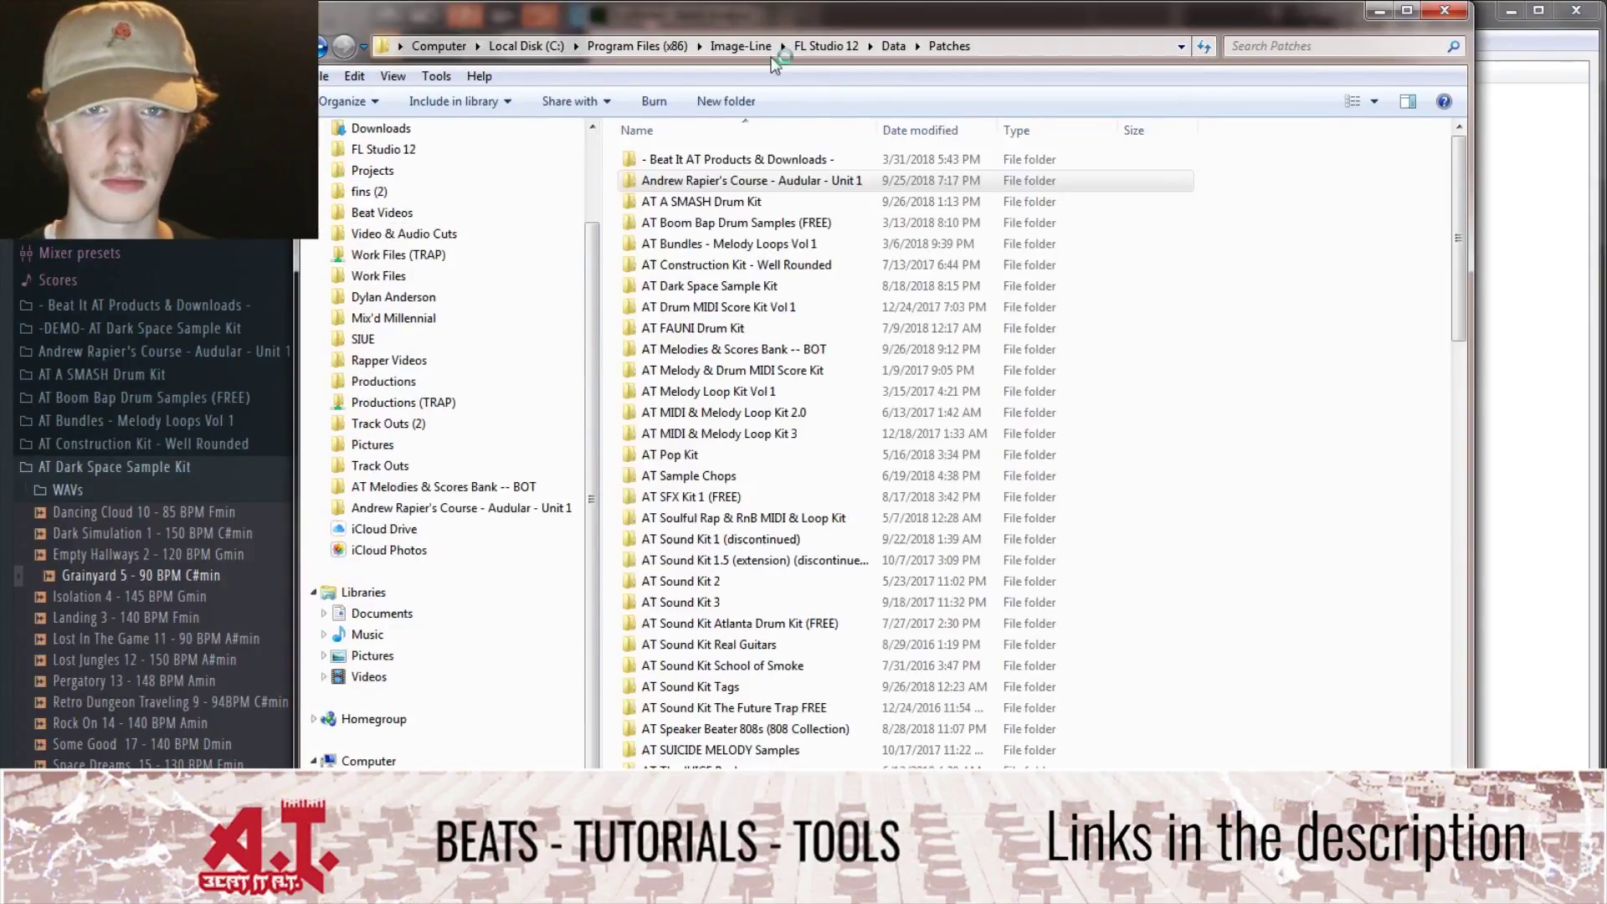
{"action": "double_click", "coordinate": [745, 287]}
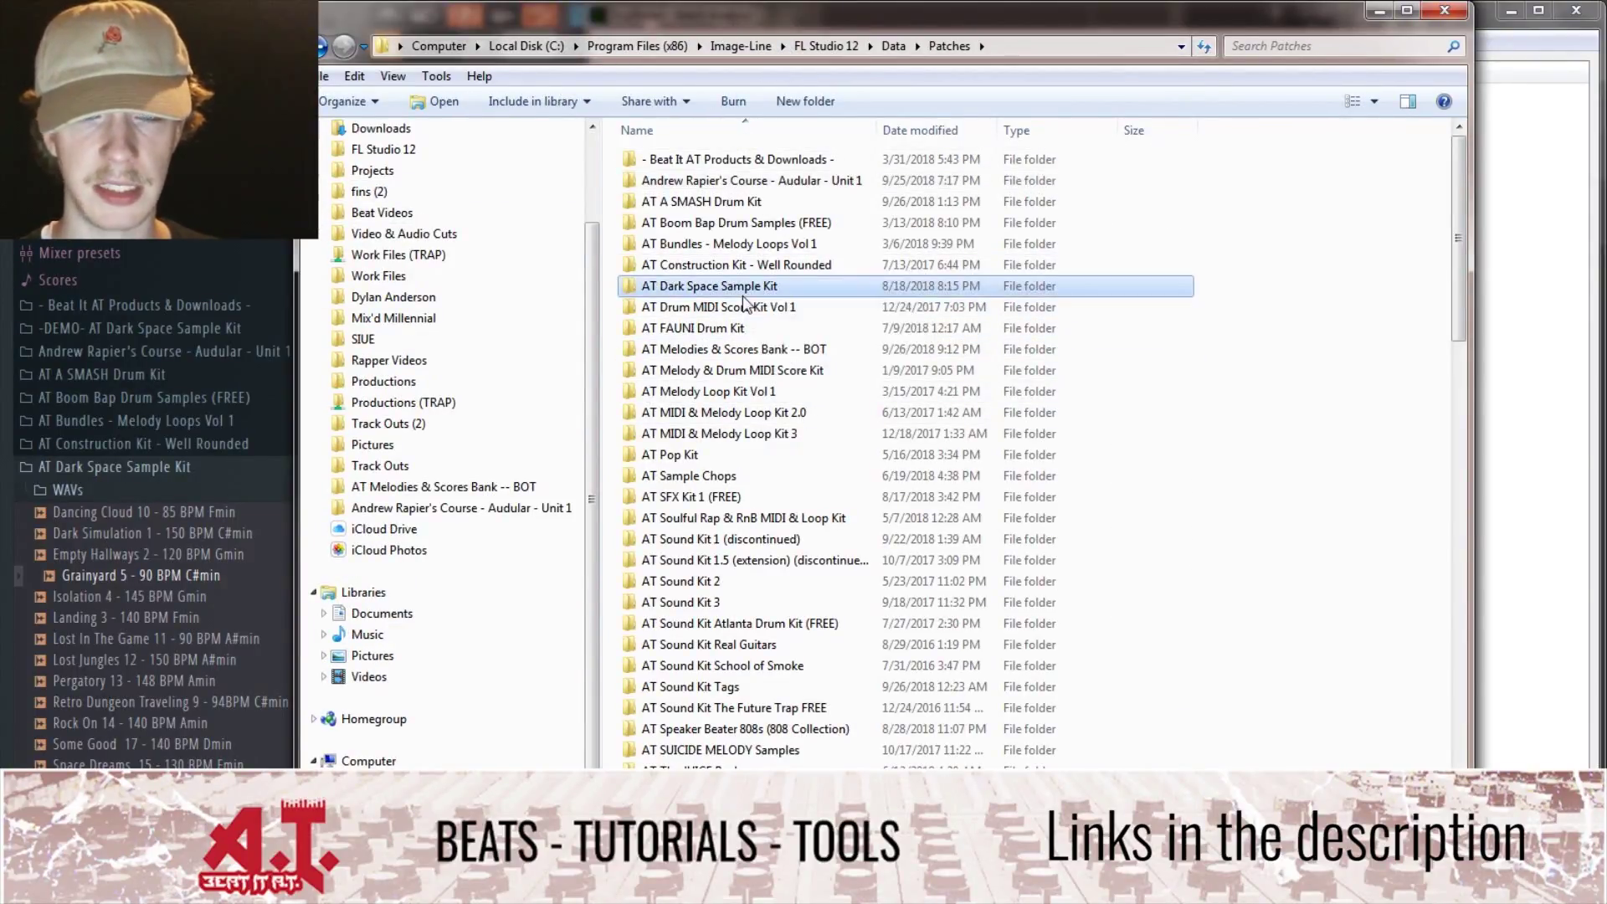
{"action": "double_click", "coordinate": [701, 198]}
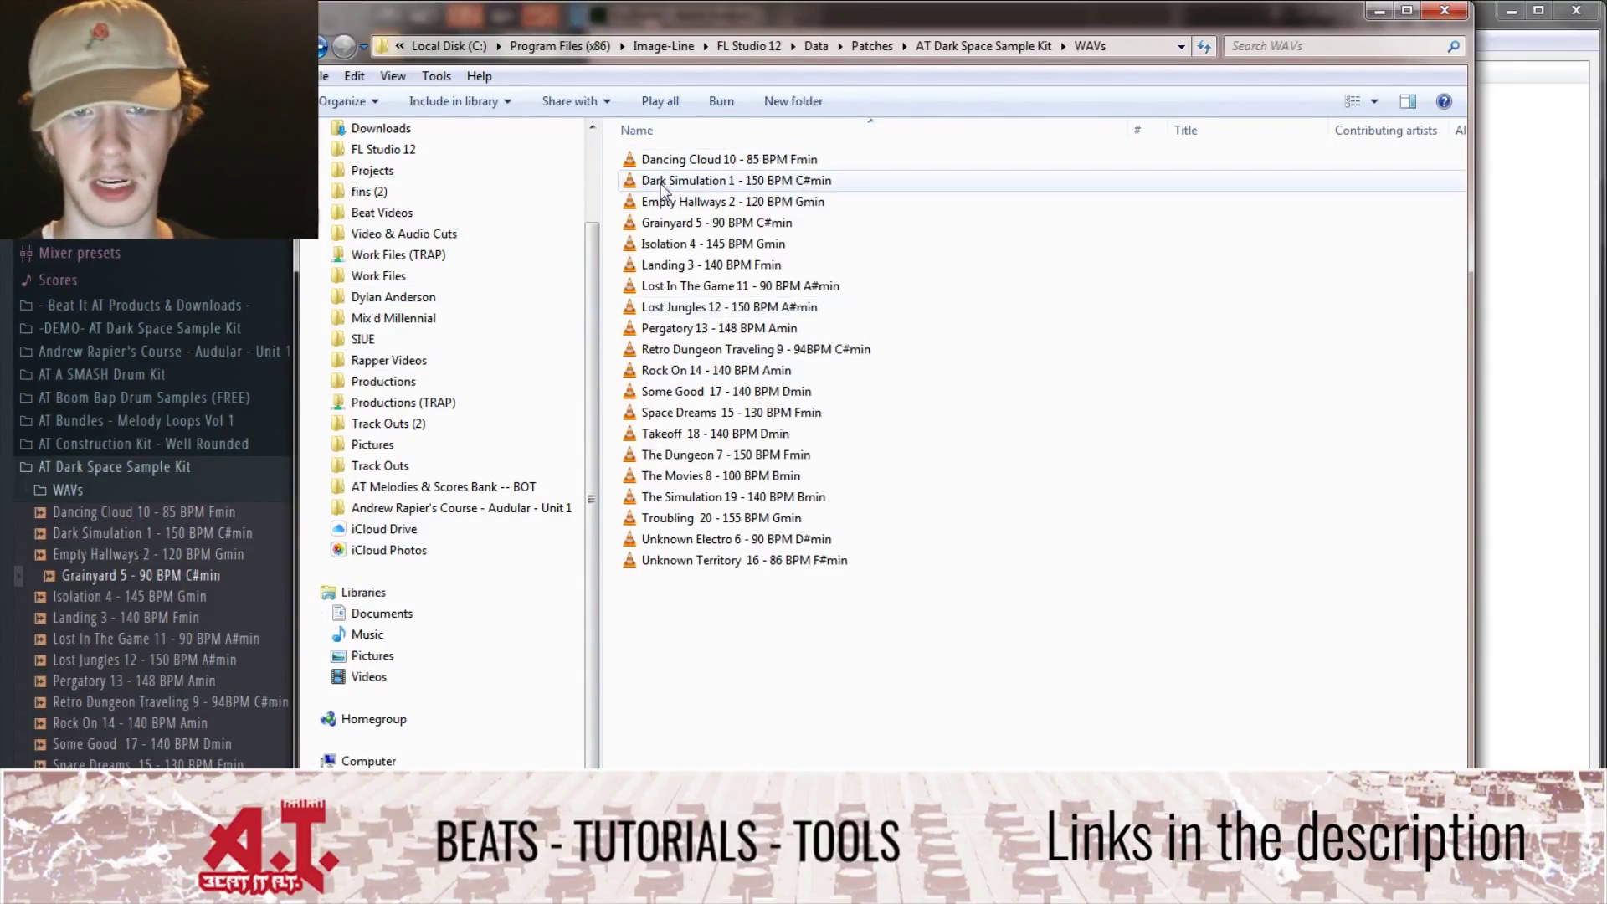
{"action": "left_click_drag", "start_coordinate": [670, 223], "coordinate": [1512, 316]}
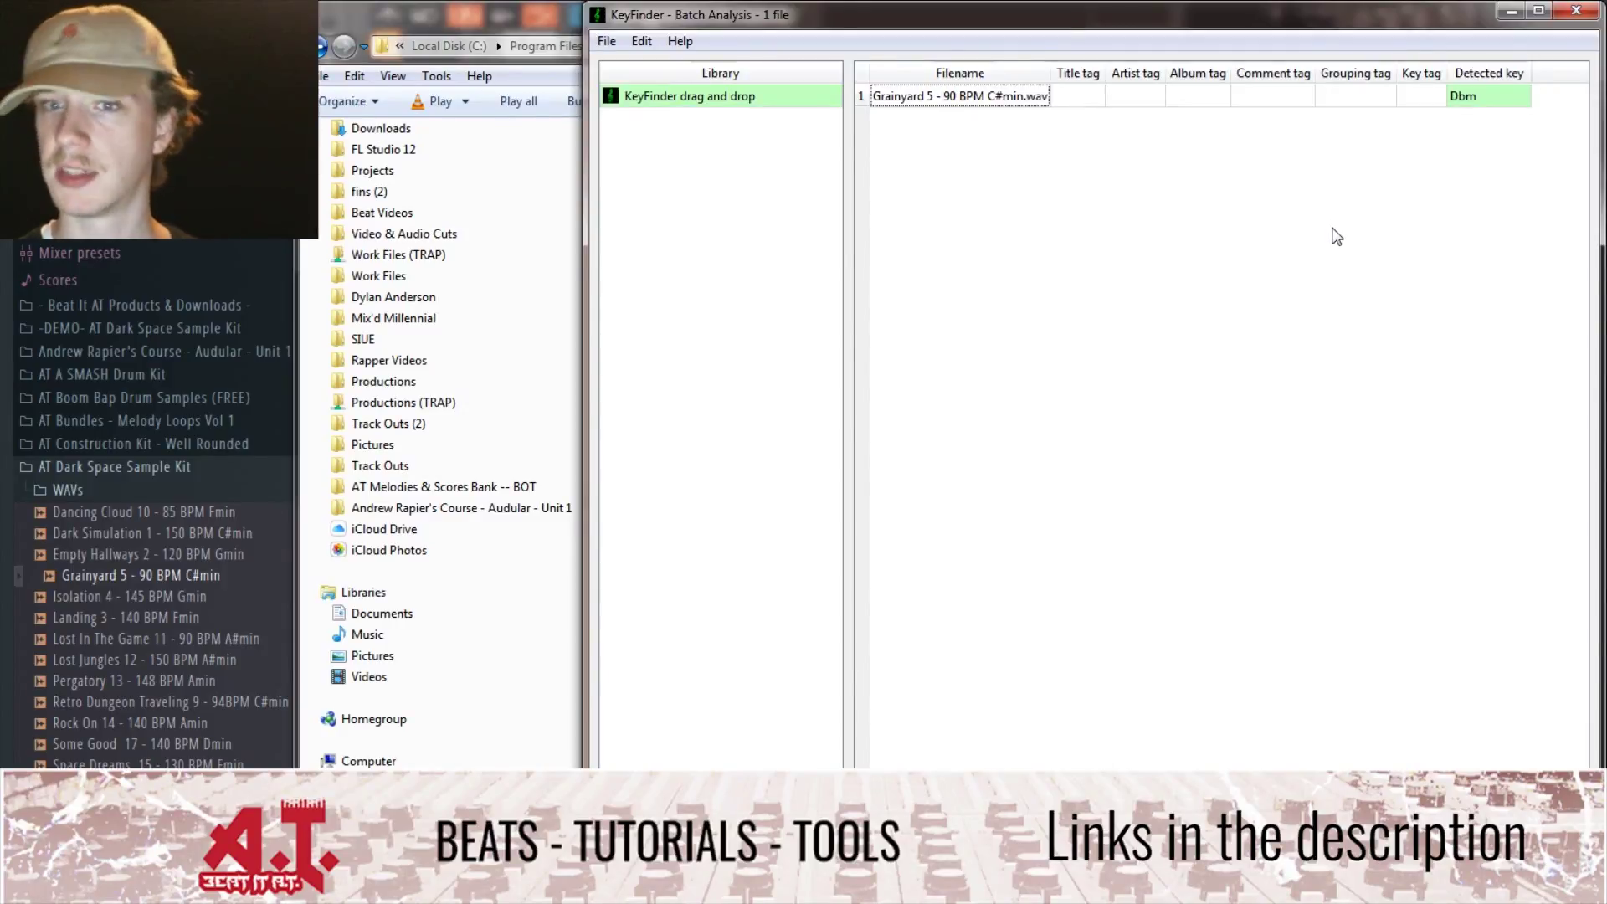
- Close KeyFinder once Grainyard 5 - 90 BPM C#min.wav shows a detected key of Dbm
{"action": "left_click", "coordinate": [1576, 12]}
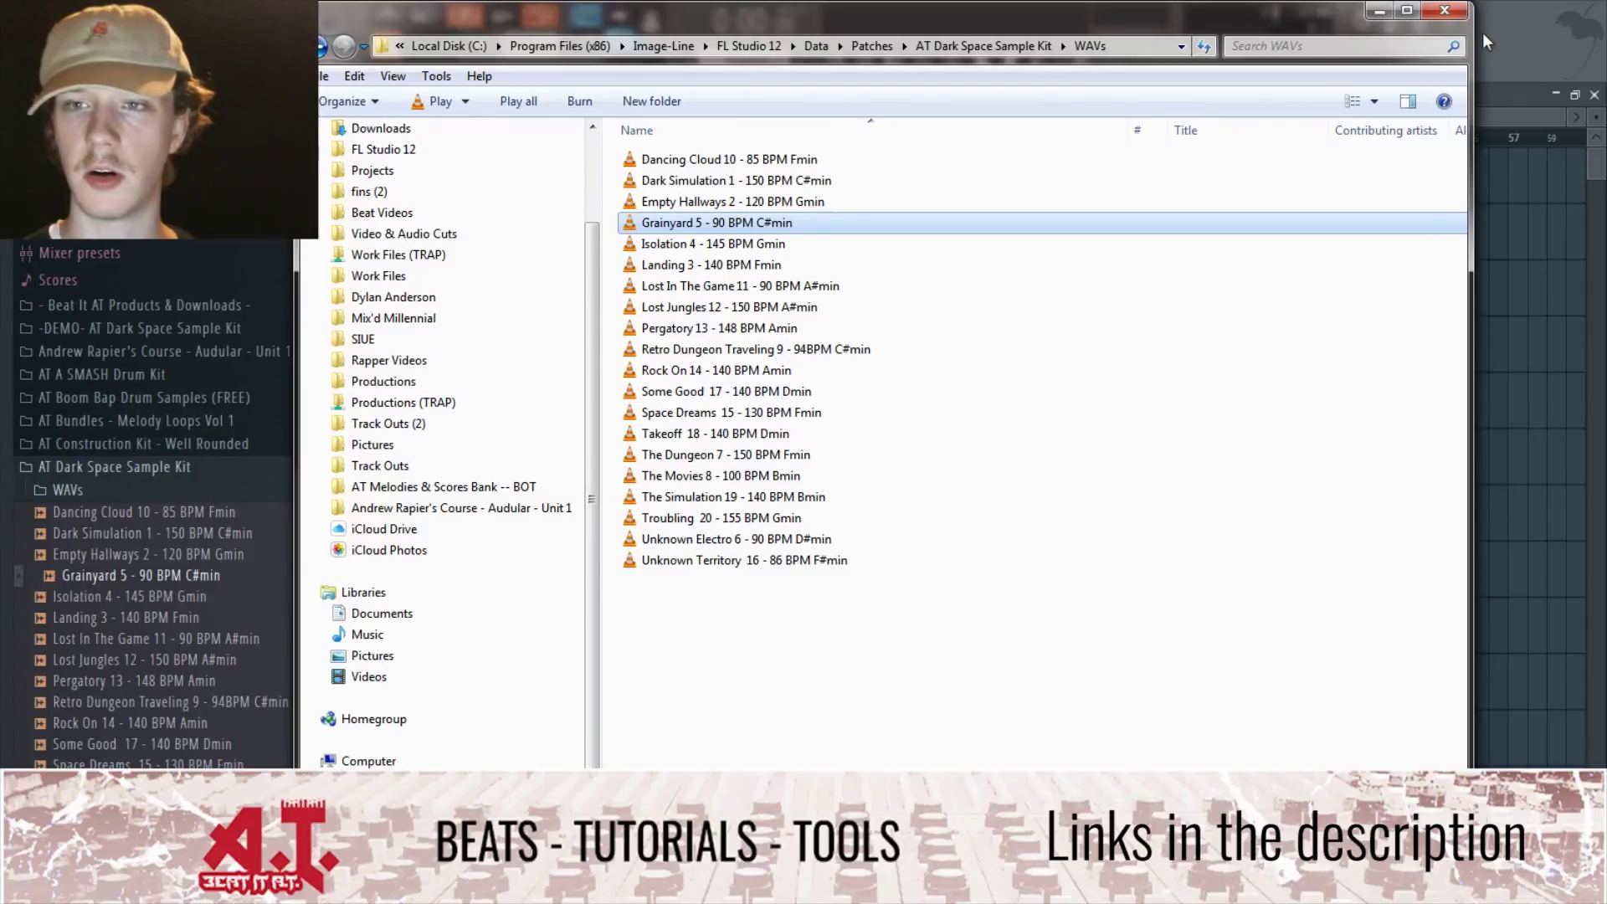
- Close the AT Dark Space Sample Kit WAVs Explorer window to return to the FL Studio playlist
{"action": "left_click", "coordinate": [1445, 11]}
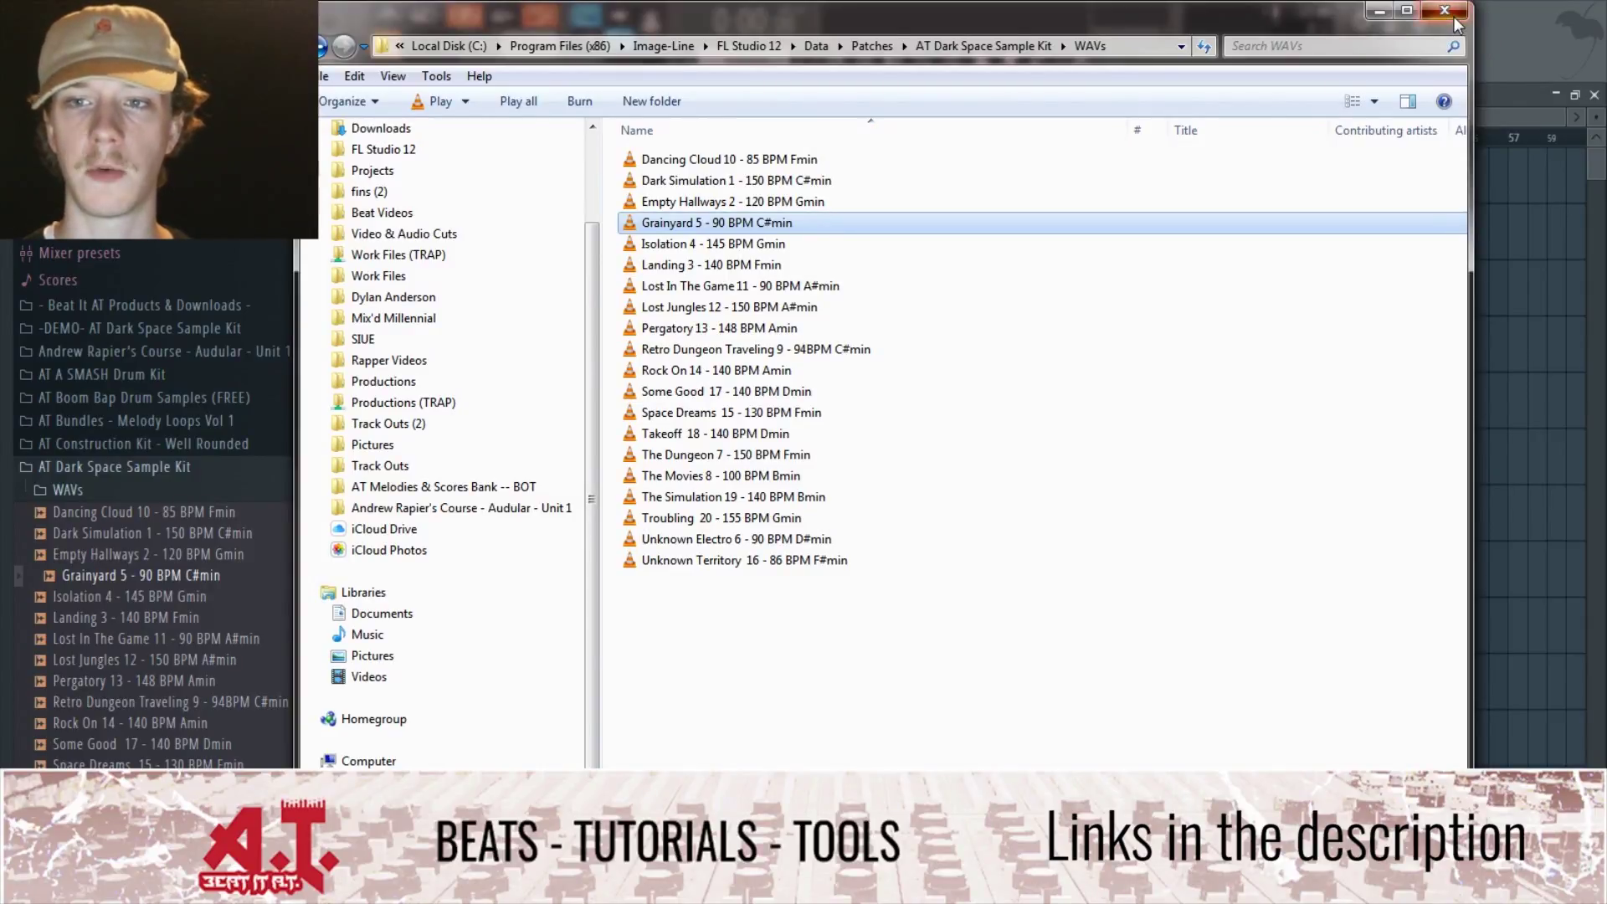